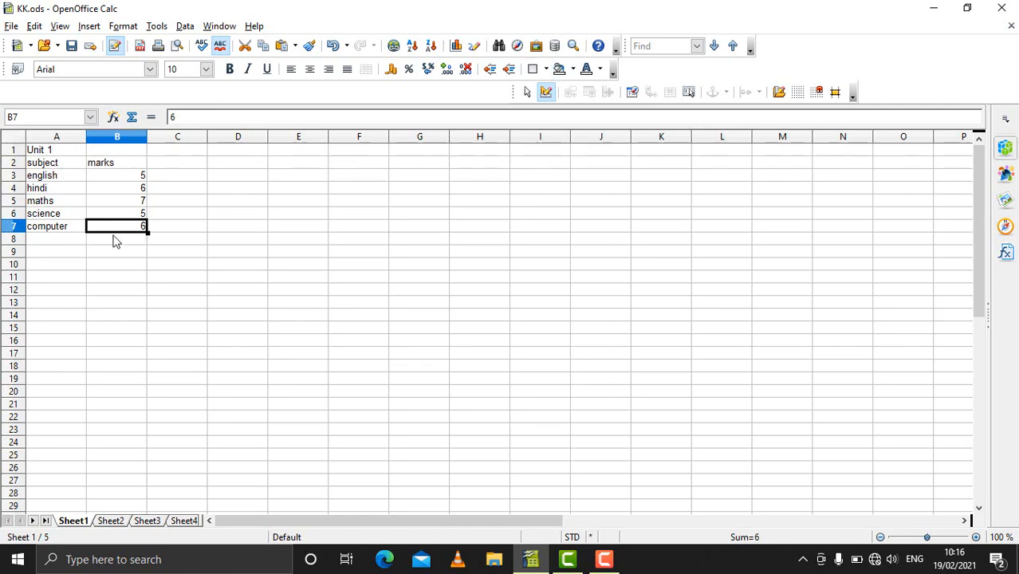
Review the subject marks for Unit 2 on Sheet2 and Unit 3 on Sheet3
click(105, 526)
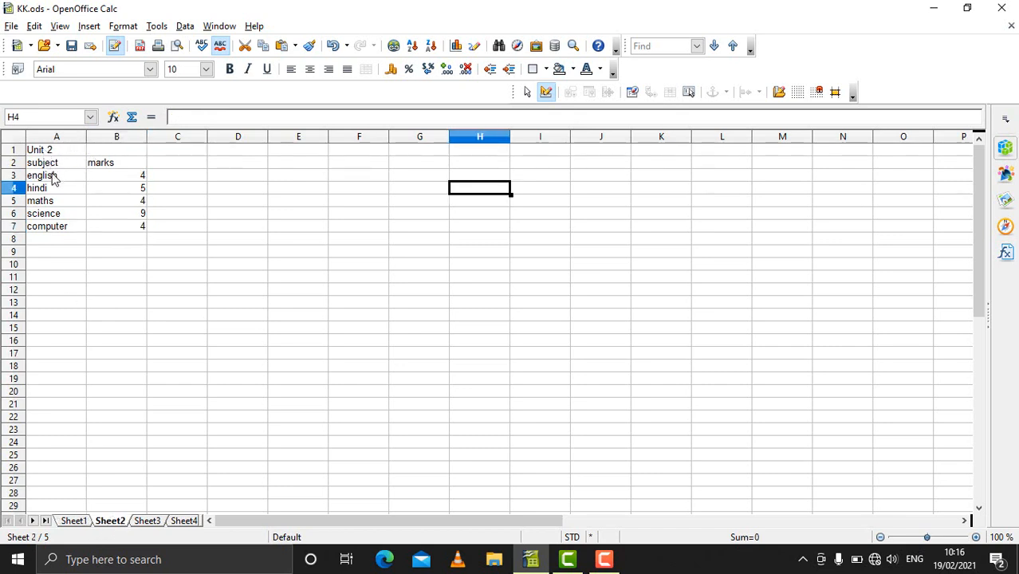
click(145, 522)
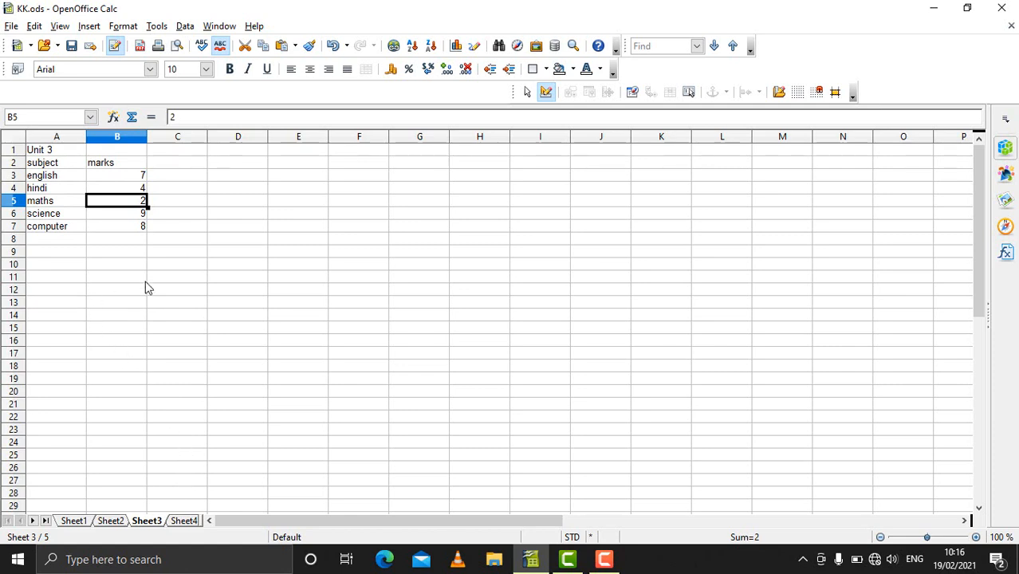
key(ctrl+Page_Down)
key(ctrl+Page_Up)
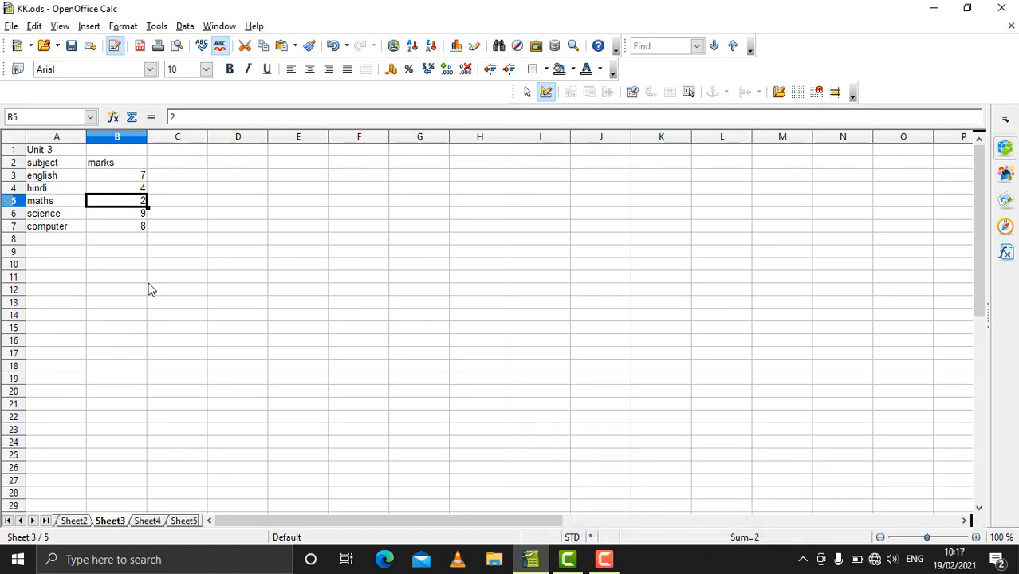
Start a data consolidation on Sheet4 with cell B2 selected, using the Sum function
click(152, 519)
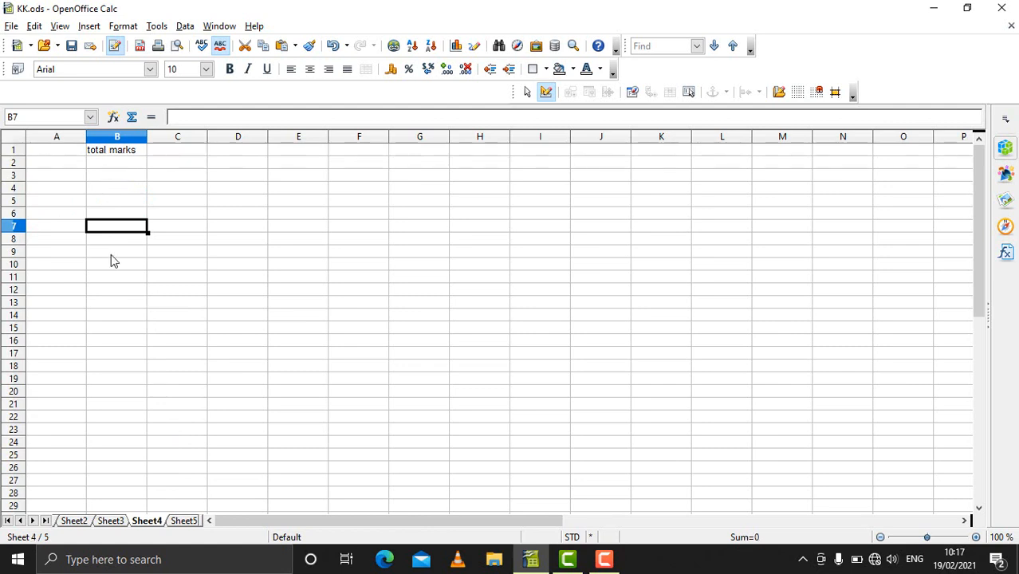
click(102, 166)
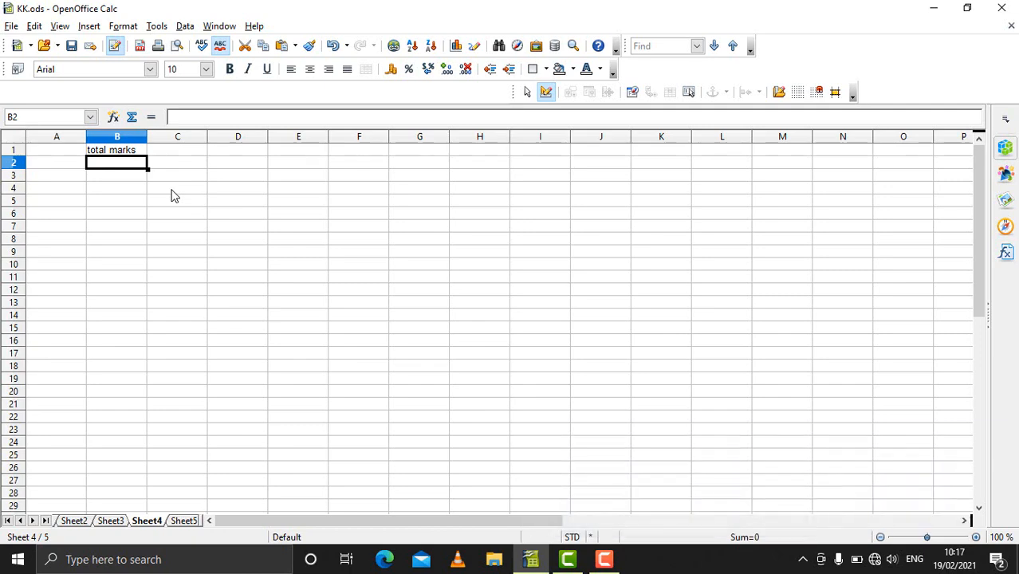
click(183, 28)
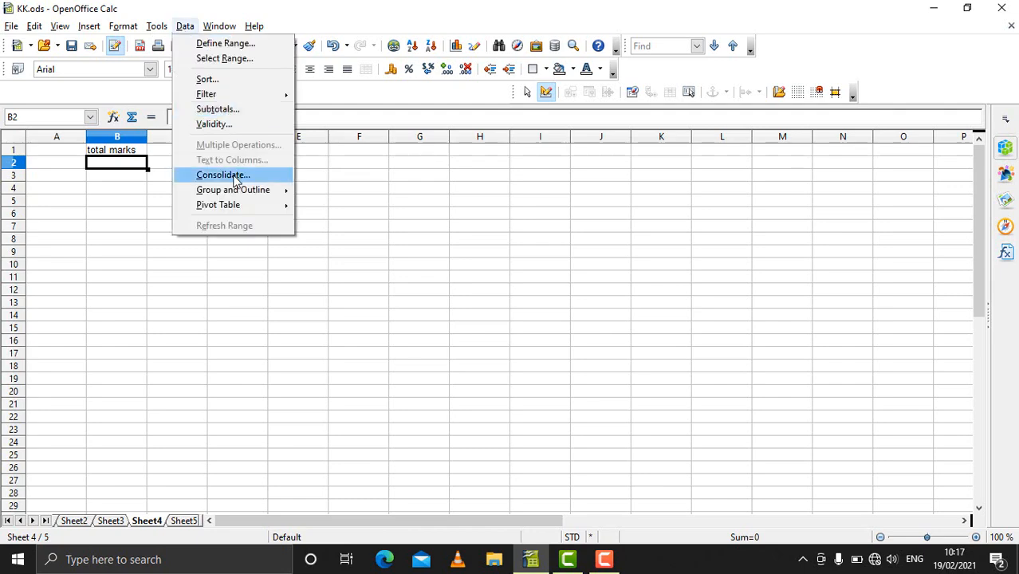
click(223, 174)
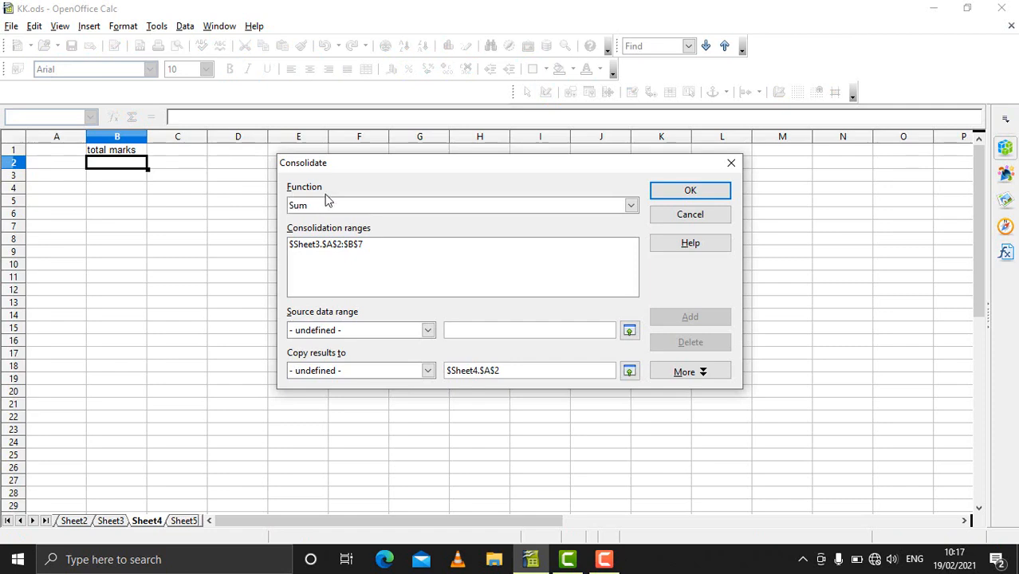
click(630, 207)
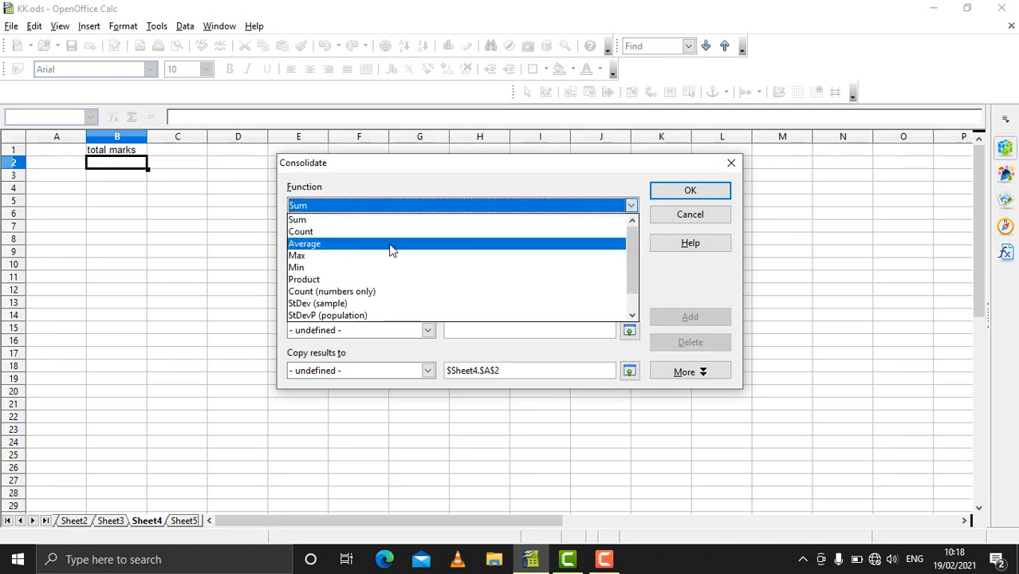
scroll(377, 291, down, 1)
scroll(377, 291, up, 1)
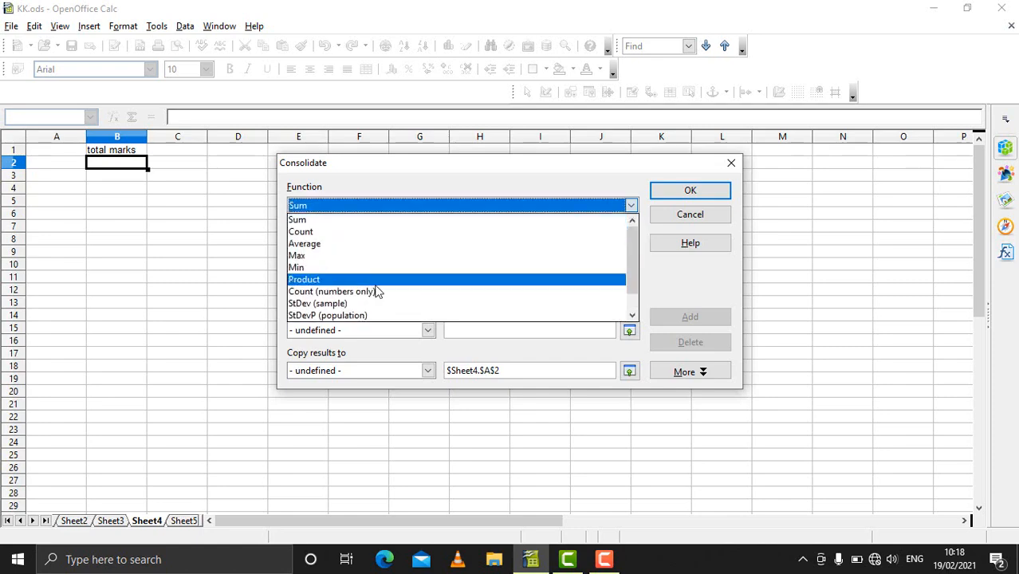
click(304, 220)
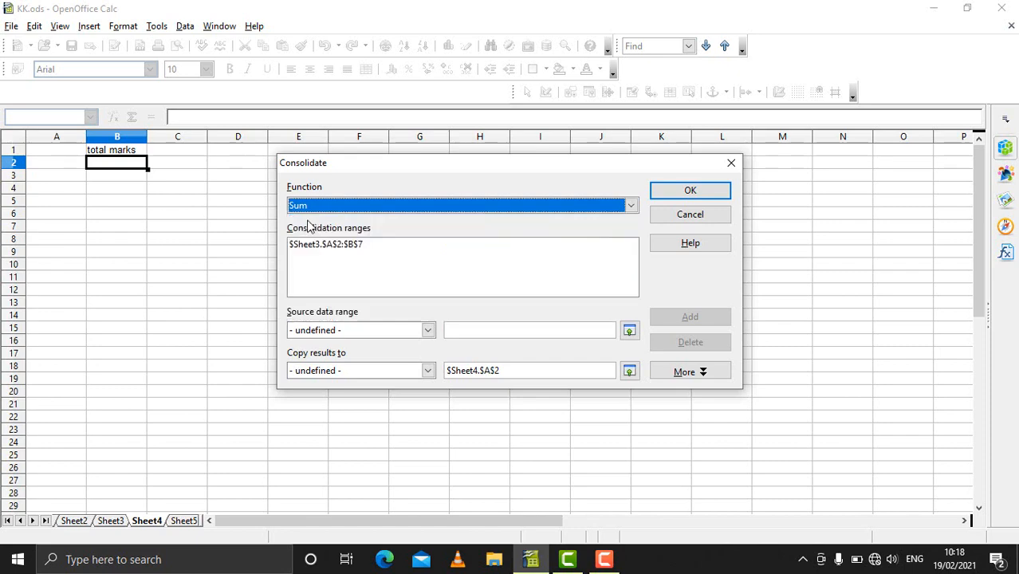
Replace the existing Sheet3 consolidation range with the Unit 1 marks in Sheet1 B3:B7
click(349, 249)
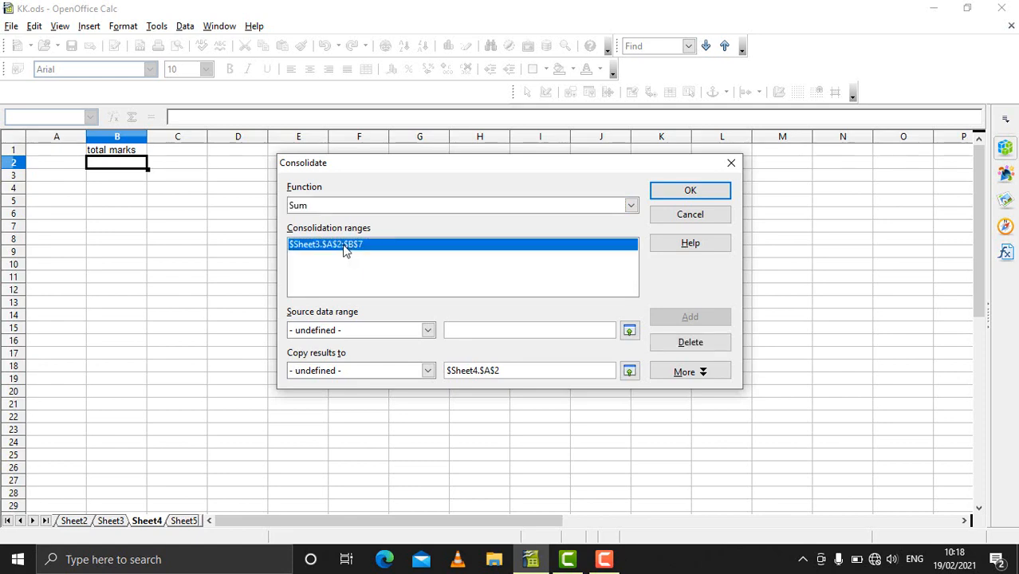
click(685, 344)
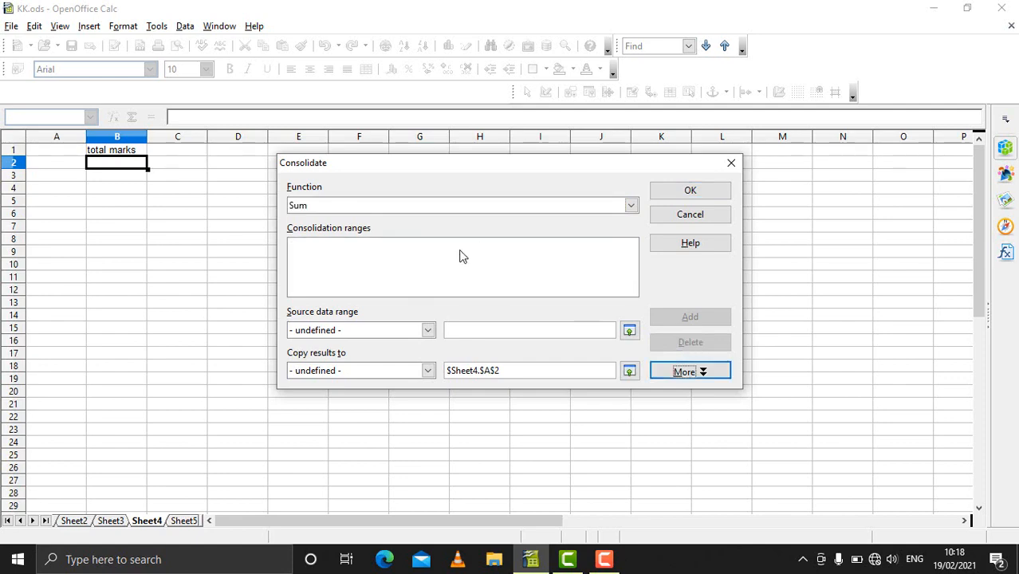
click(480, 332)
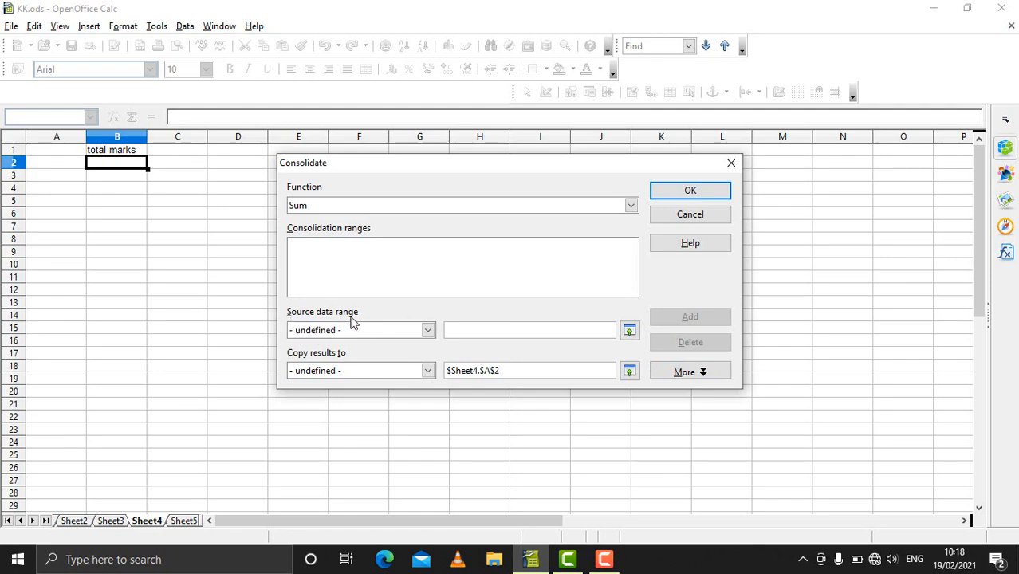
click(19, 520)
click(66, 521)
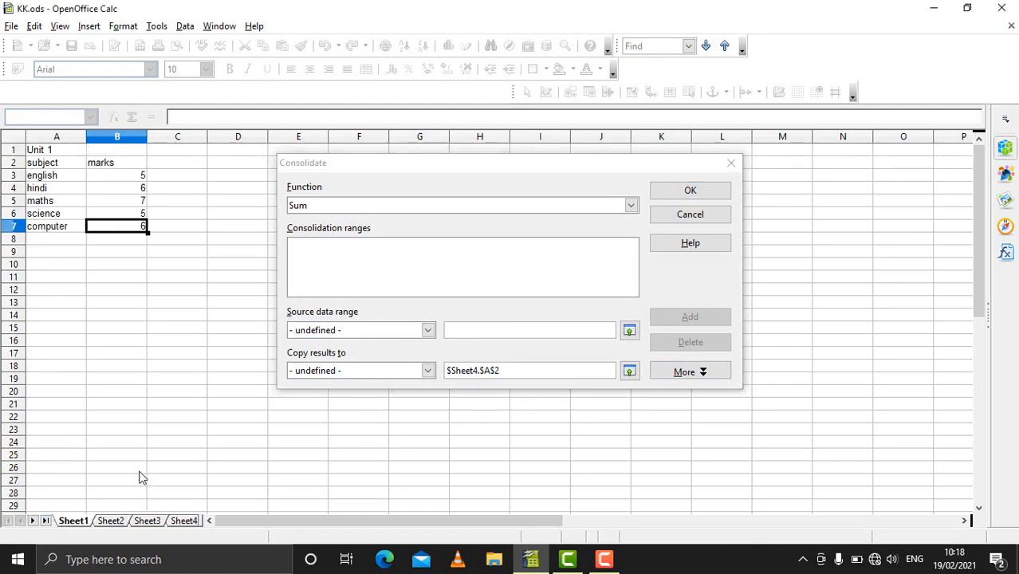
click(132, 176)
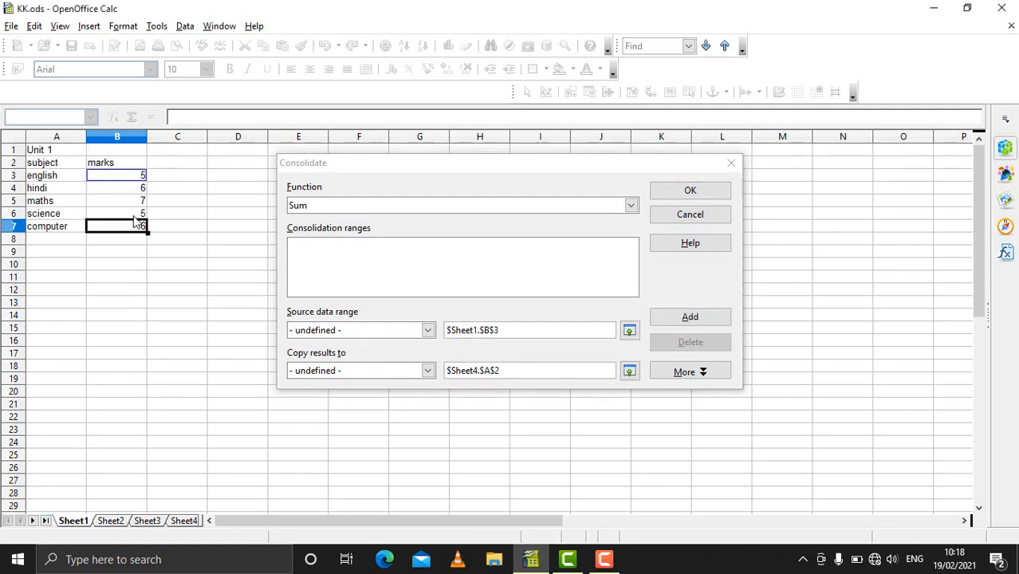
drag(119, 177, 121, 237)
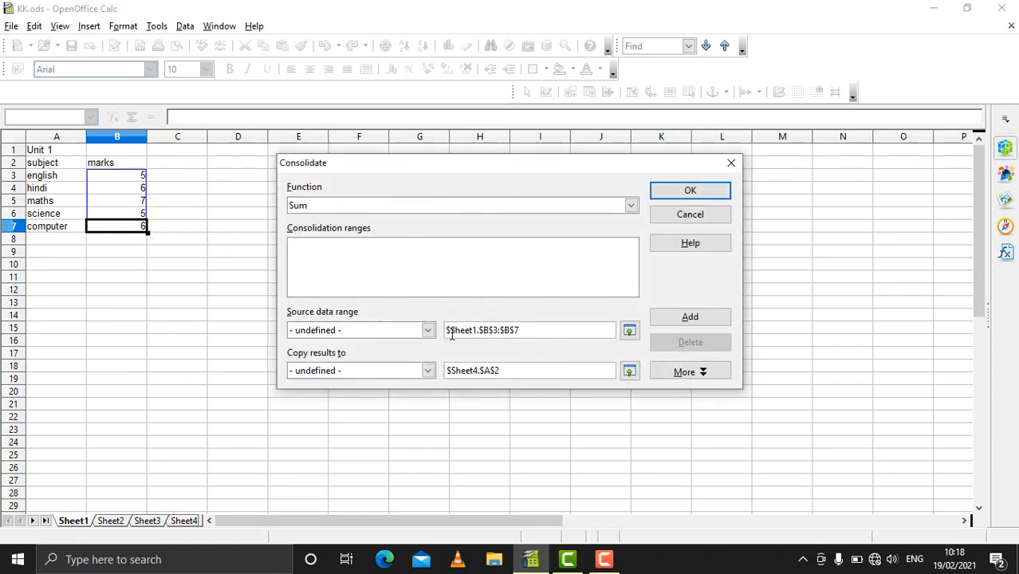
click(690, 318)
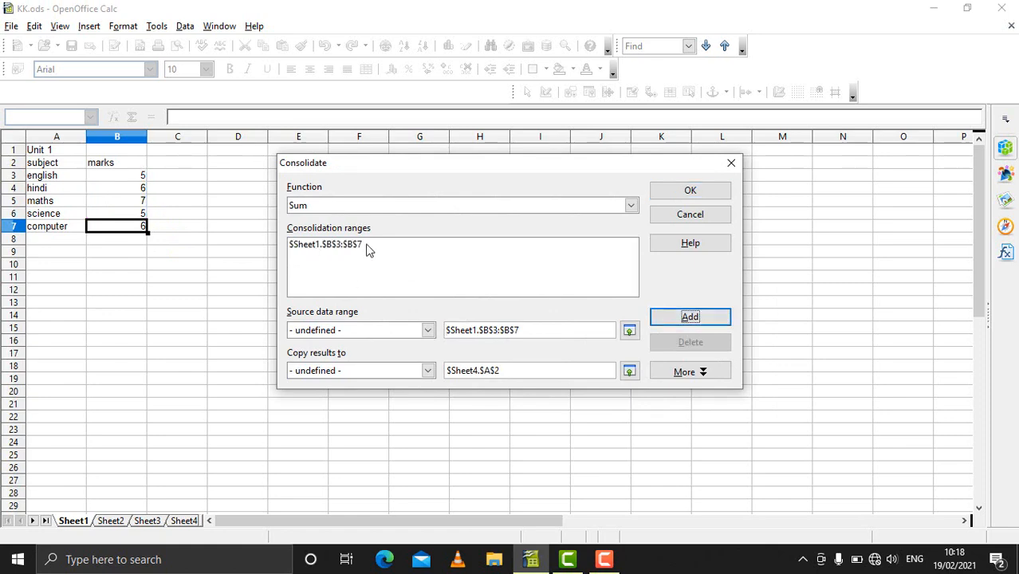
Add the marks in Sheet2 B3:B7 and Sheet3 B3:B7 as consolidation ranges and run the consolidation into Sheet4 A2
click(110, 522)
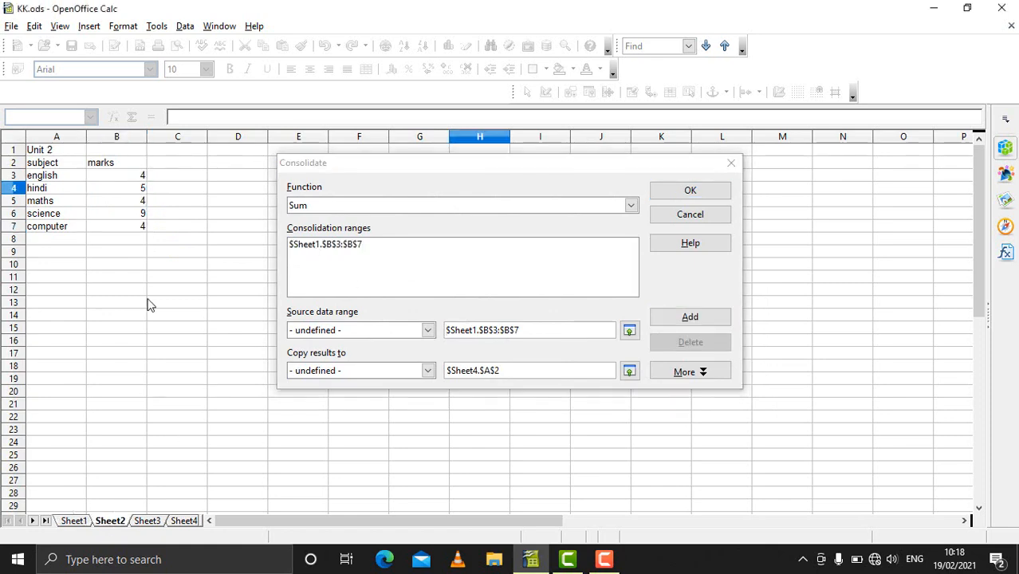
drag(137, 177, 139, 230)
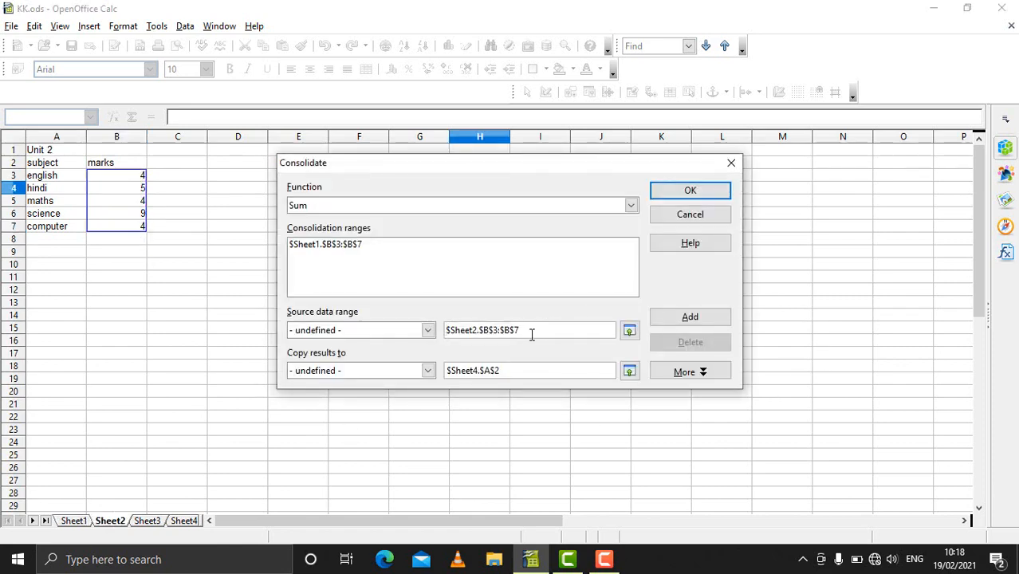
click(690, 318)
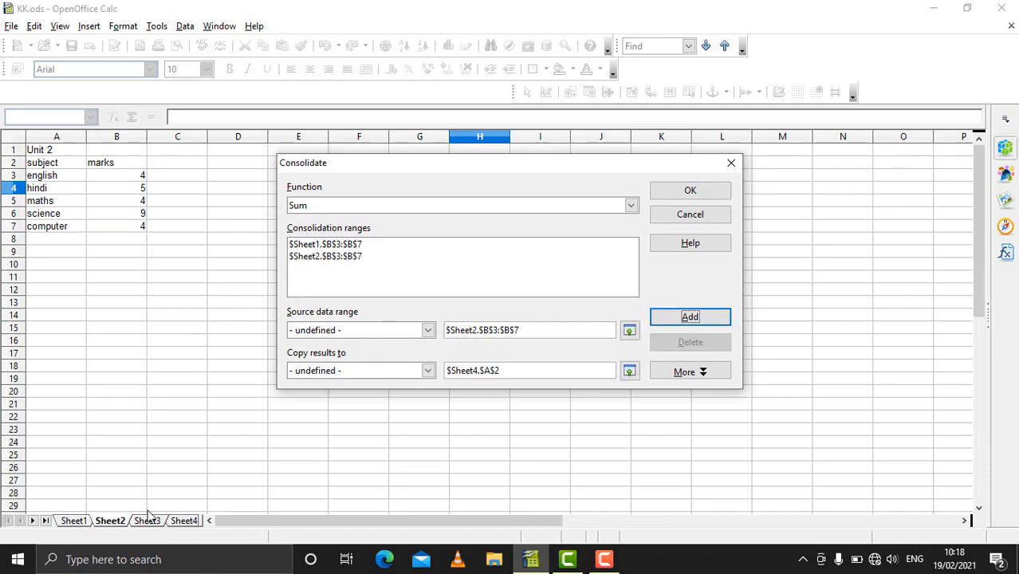
click(152, 526)
drag(141, 178, 140, 228)
click(703, 319)
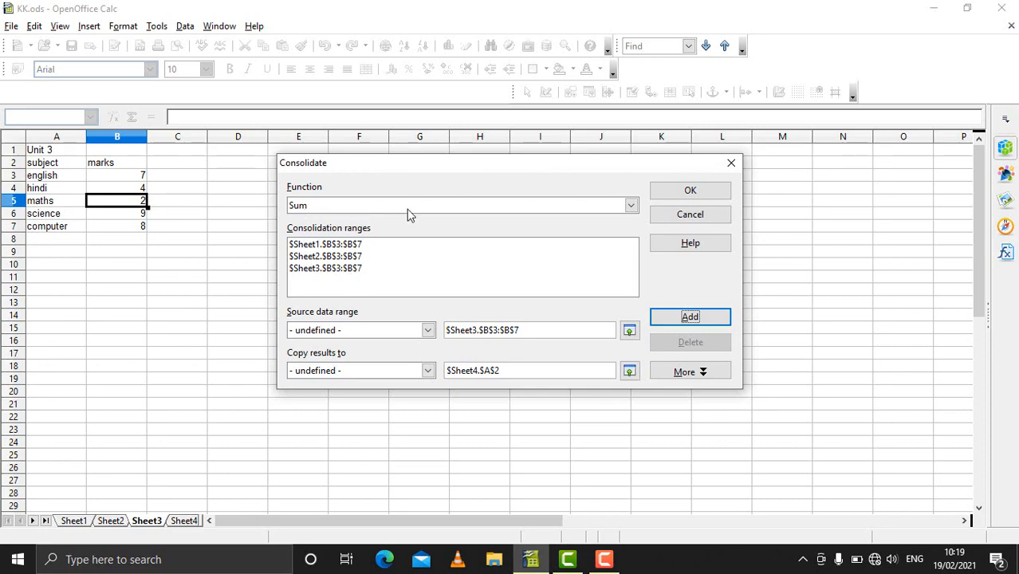
click(684, 195)
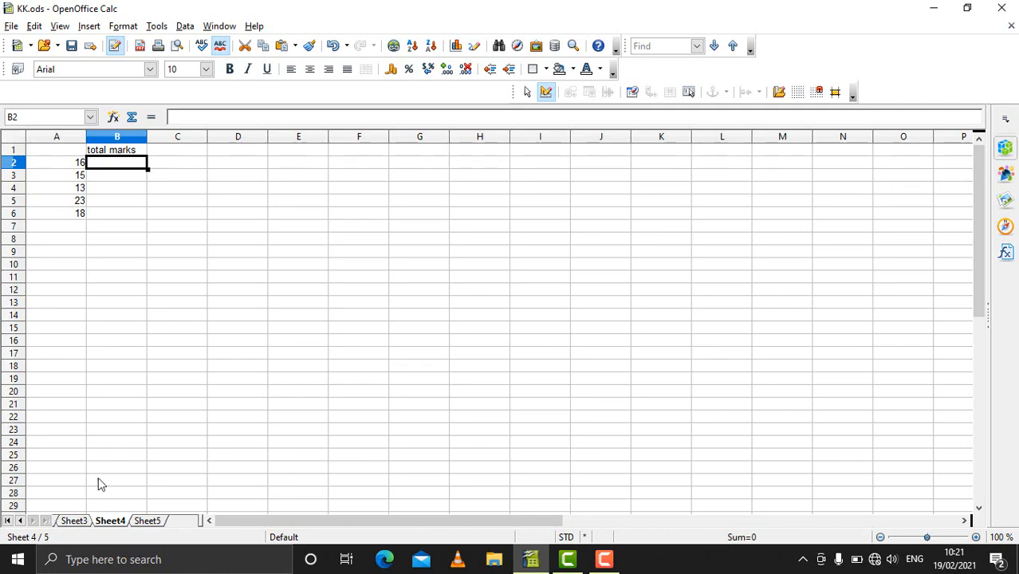
Create subtotals for G1:I7 on Sheet5, grouped by the group column and summing the marks column
click(146, 523)
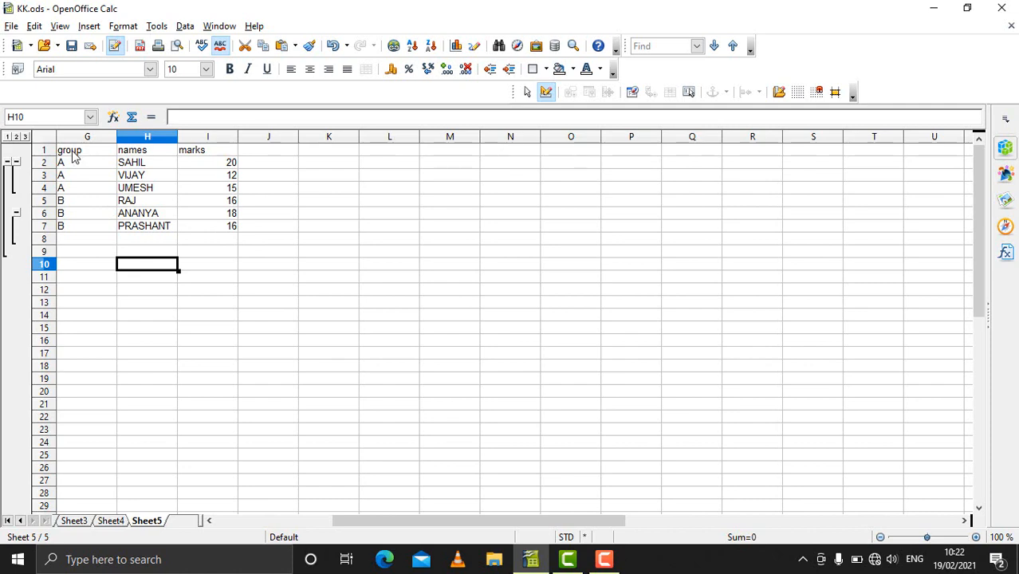
drag(73, 156, 205, 225)
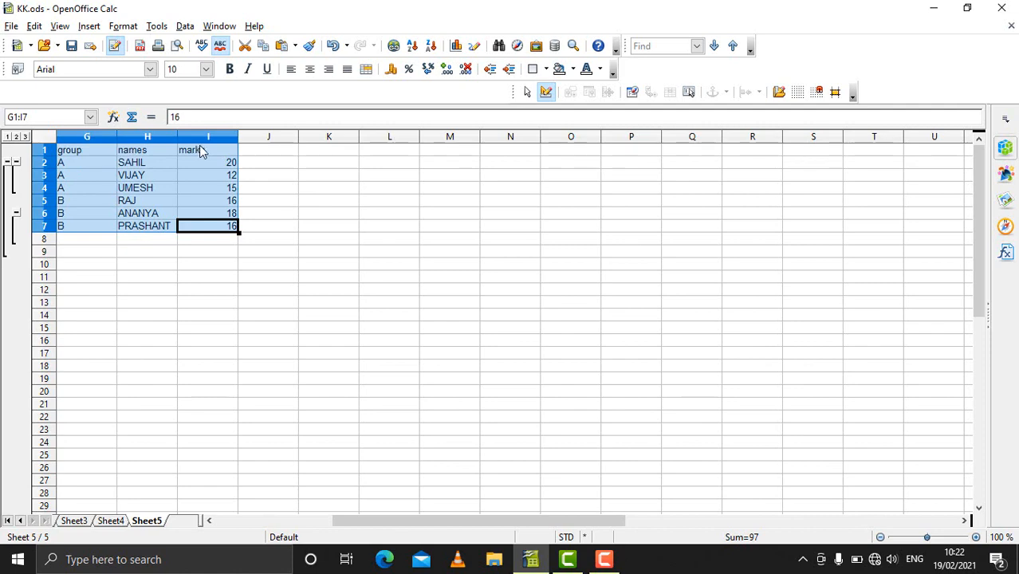
click(188, 31)
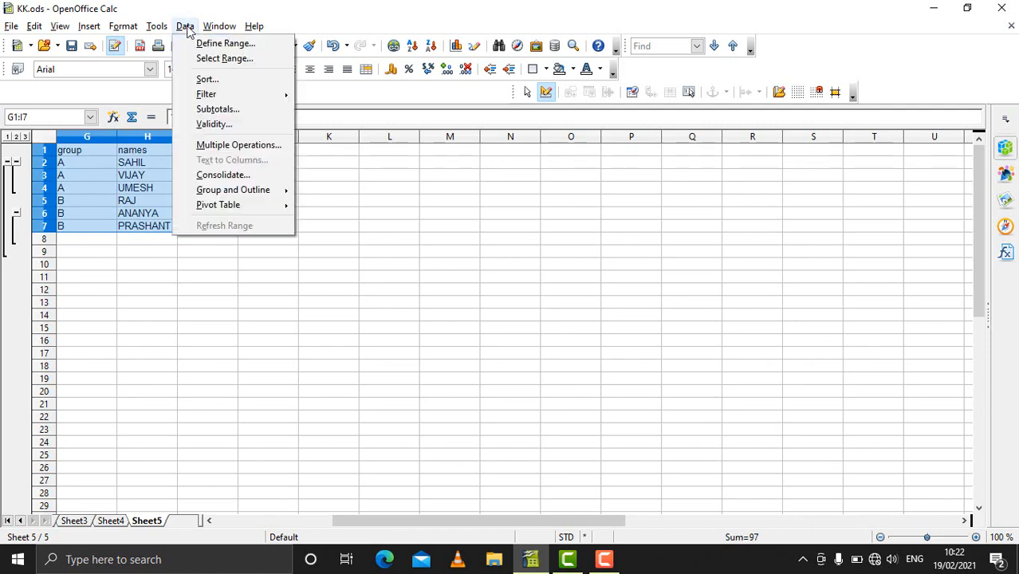
click(217, 109)
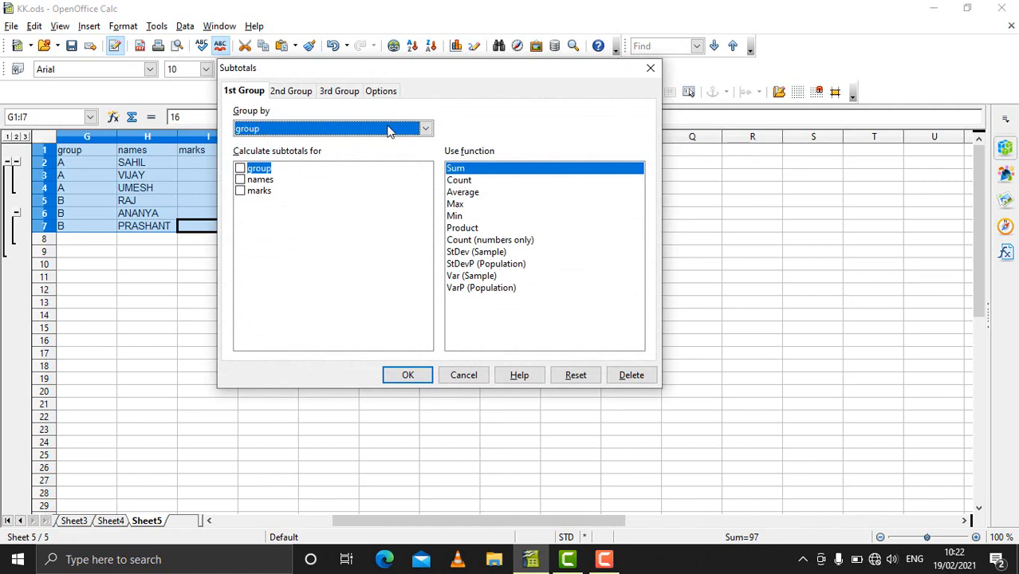
click(425, 131)
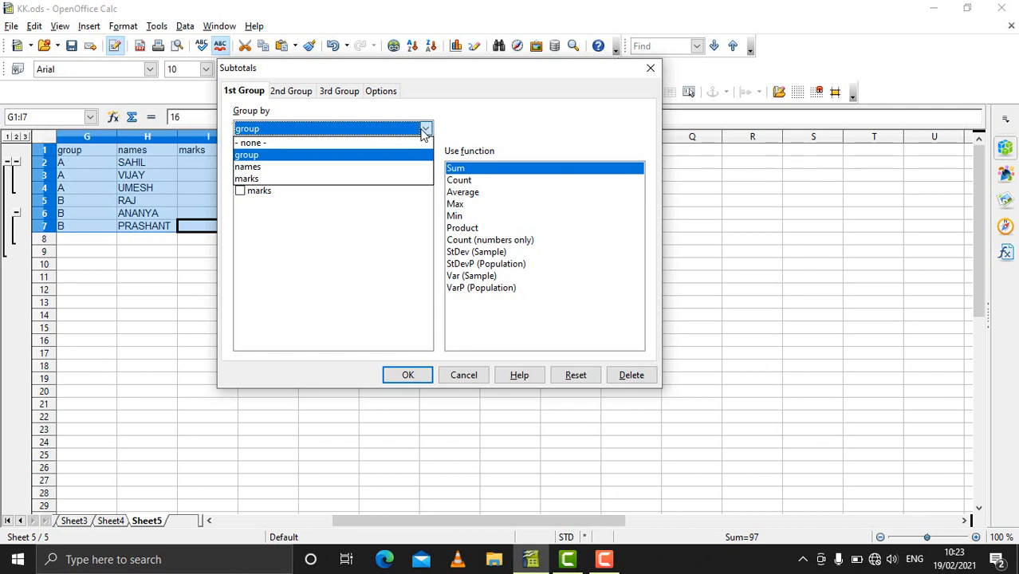
click(248, 156)
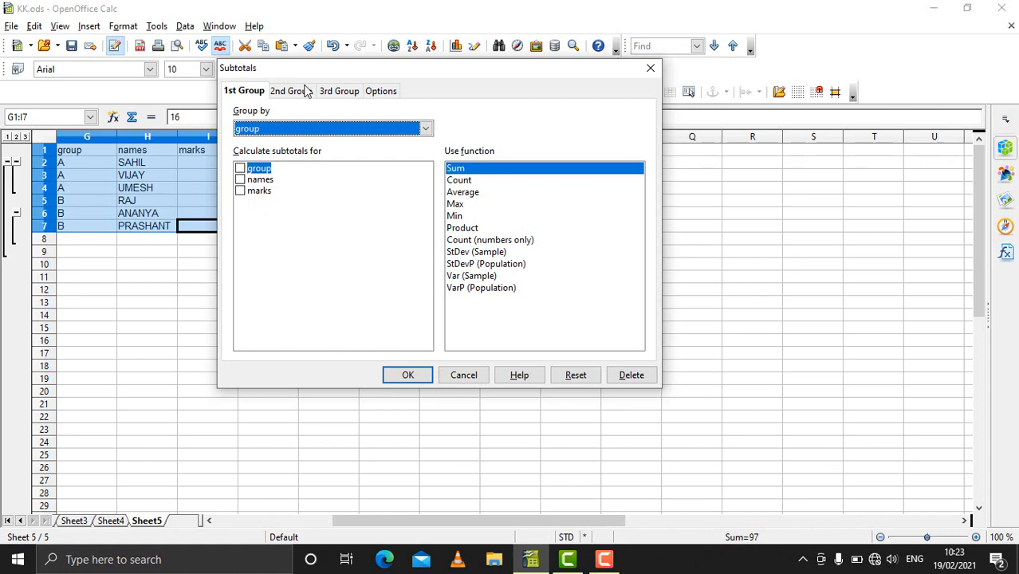
drag(321, 67, 375, 61)
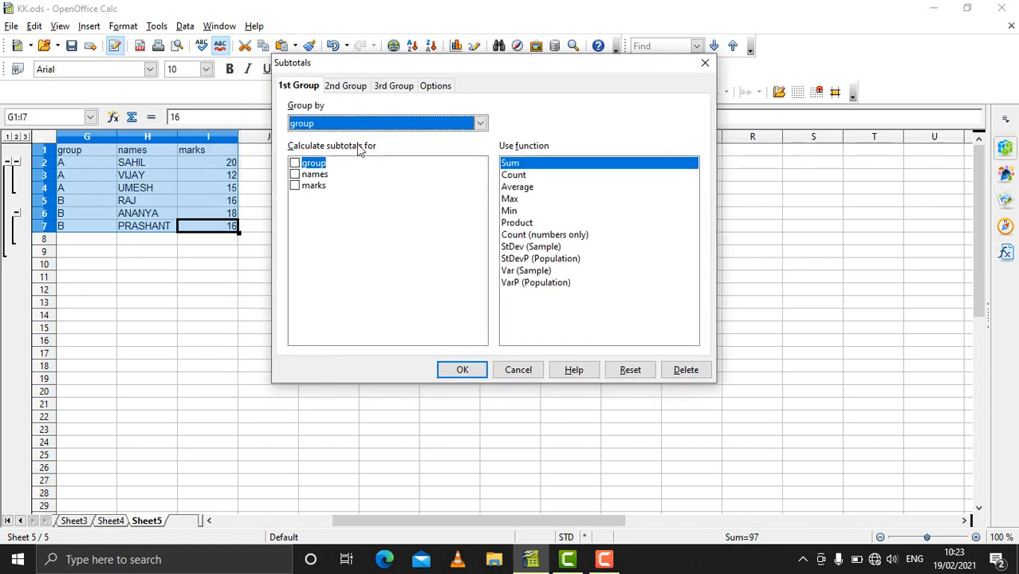
click(294, 186)
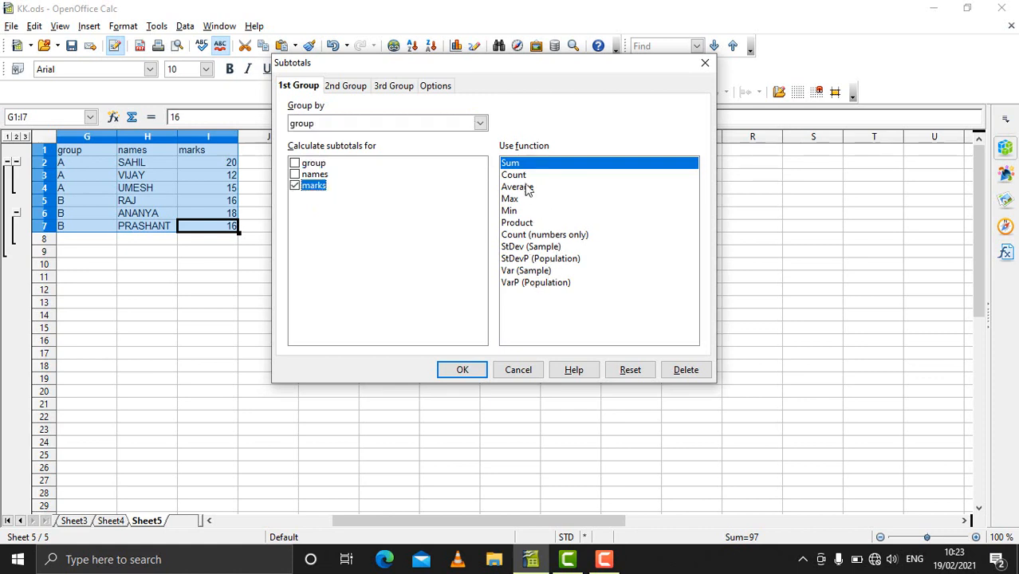
click(462, 372)
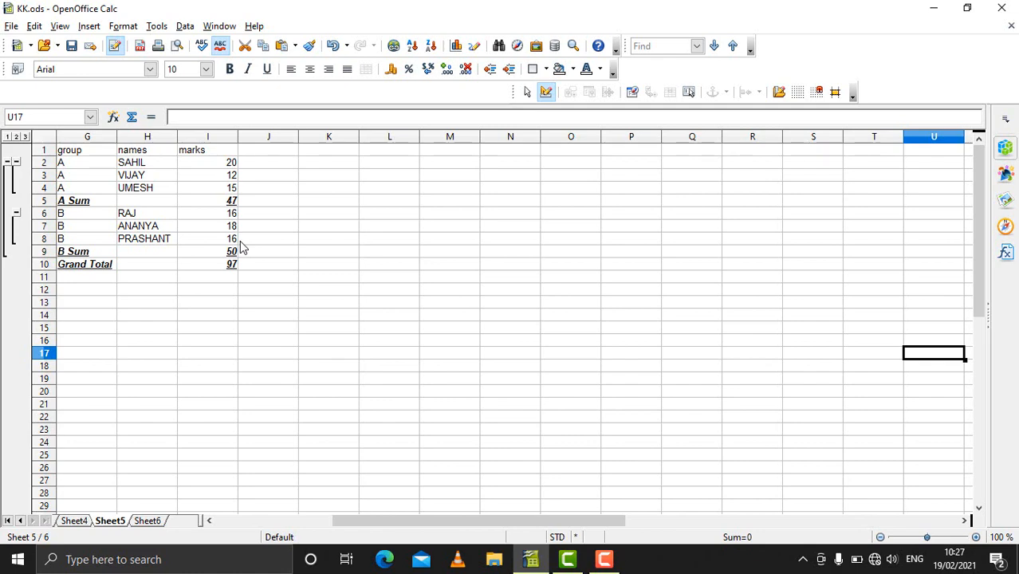
Examine the price breakdown for model x on Sheet6, including the total formula in B9 and the model cell B2
click(145, 522)
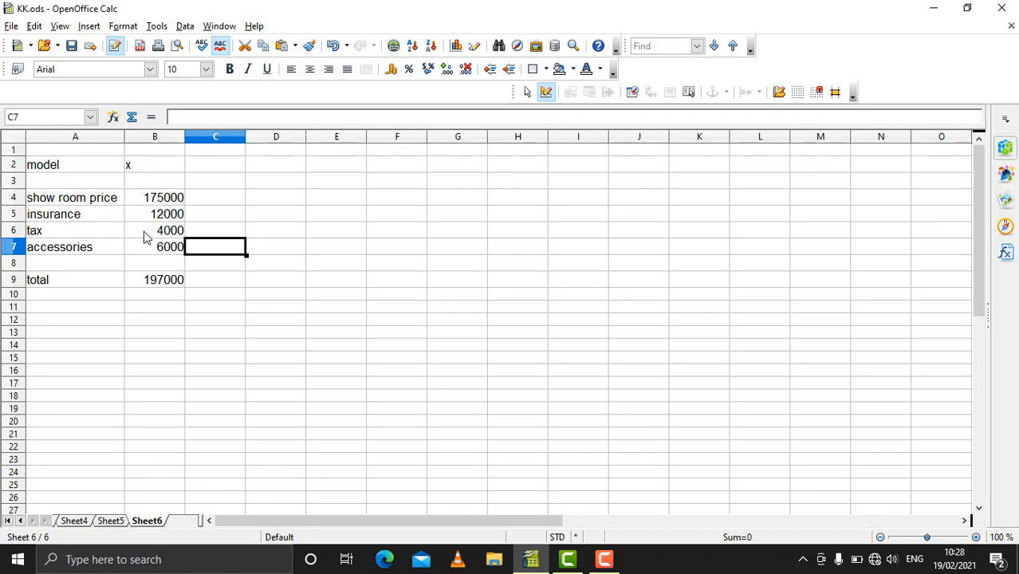
click(162, 285)
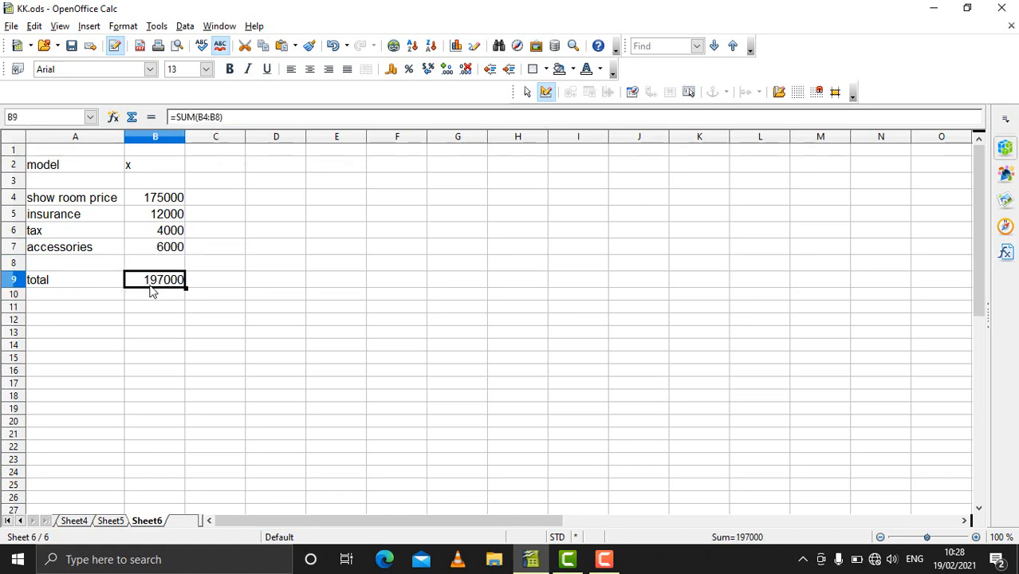
click(165, 295)
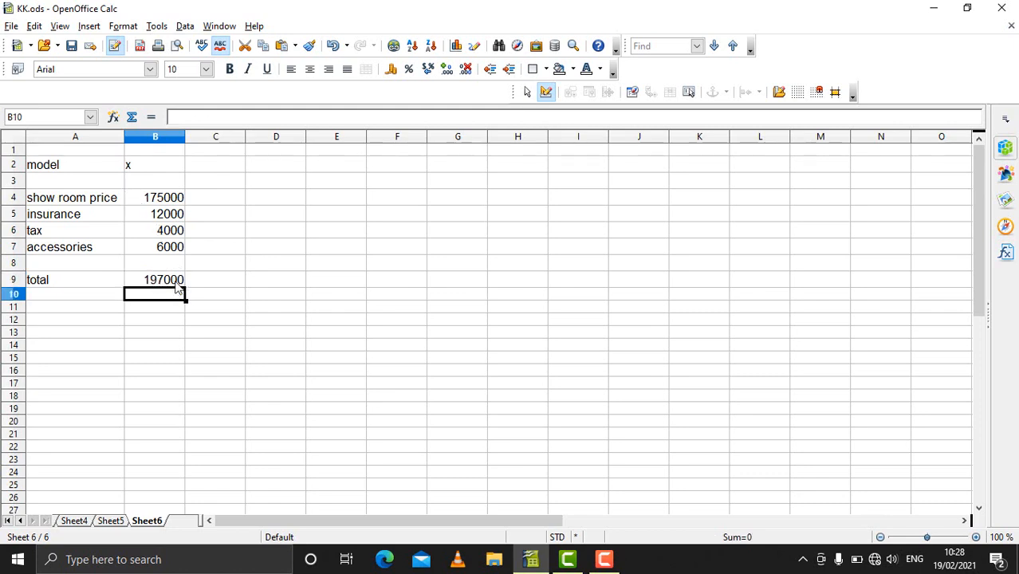
click(140, 169)
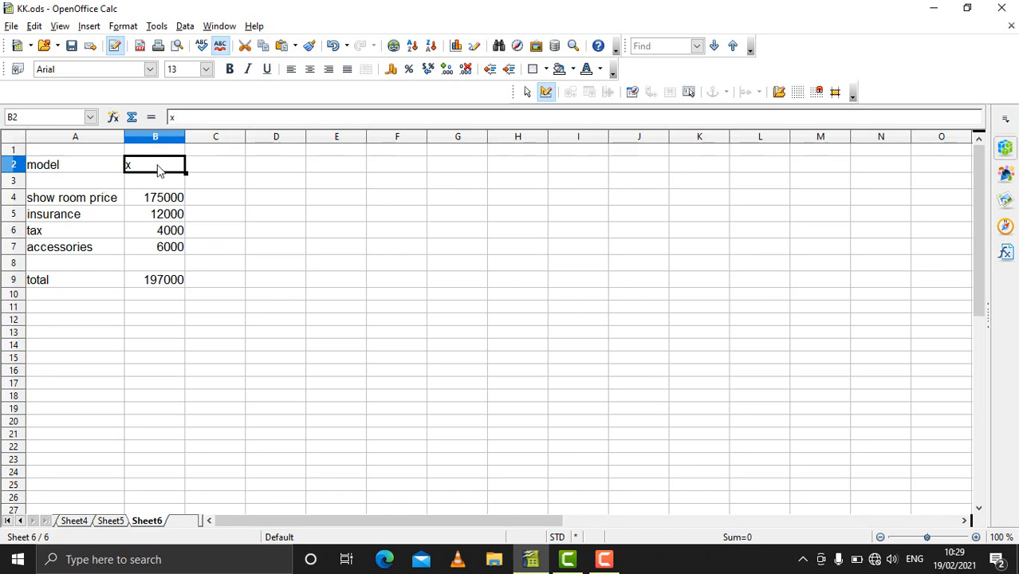
Start a new scenario for the price data in B2:B9 on Sheet6 and name it x
drag(158, 171, 160, 287)
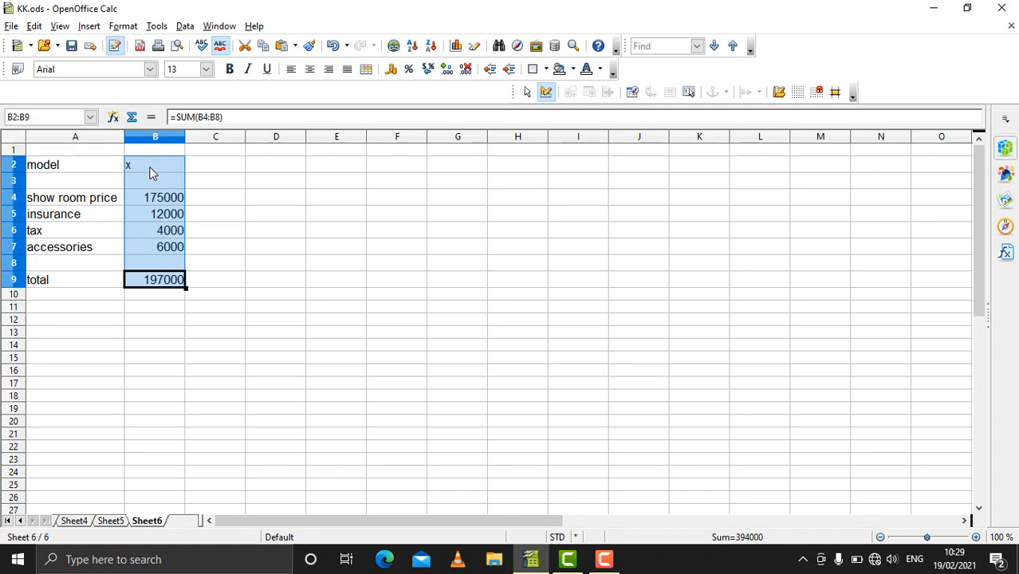
click(156, 28)
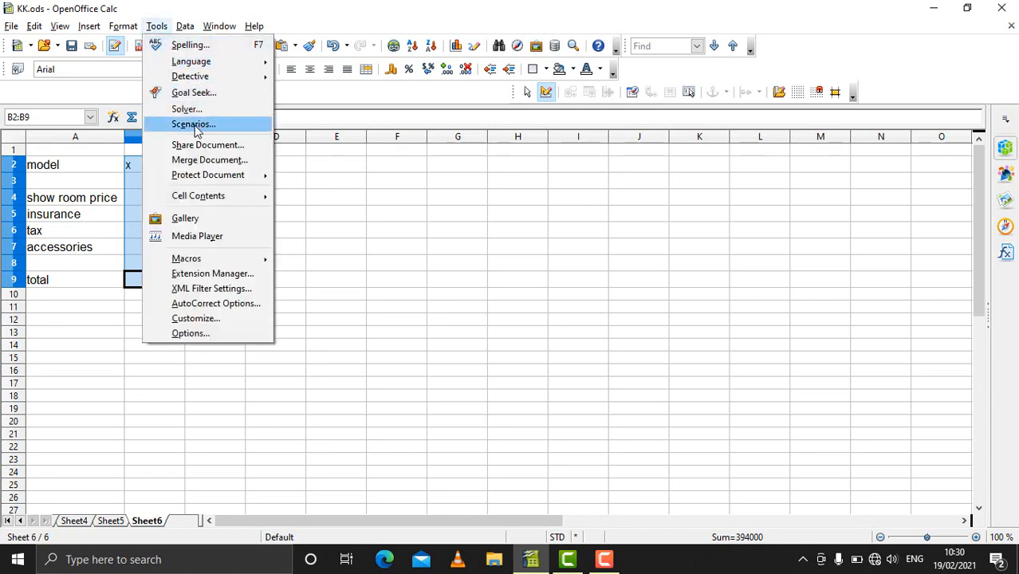
click(183, 126)
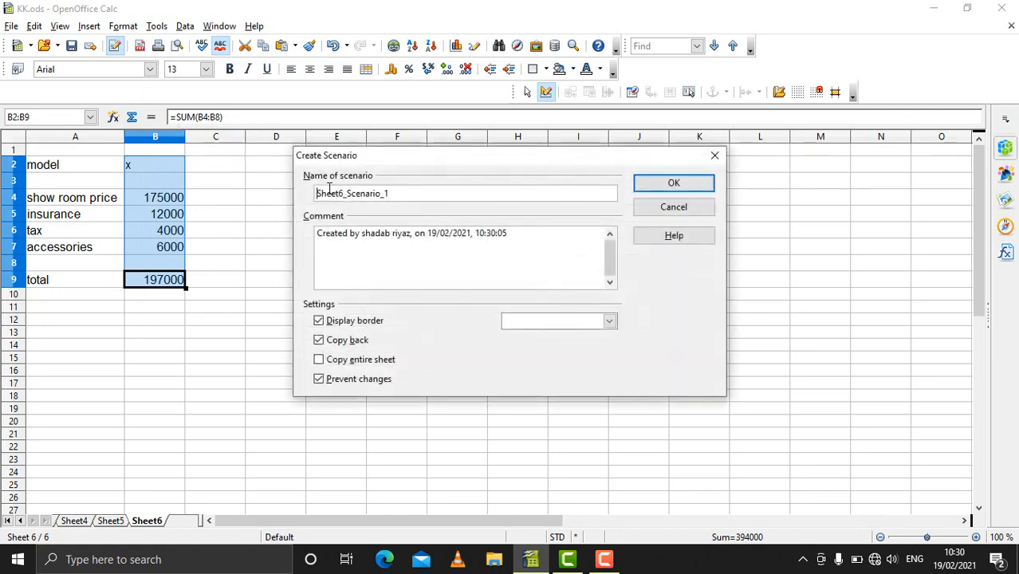
click(396, 194)
key(BackSpace)
key(BackSpace)
key(BackSpace)
key(BackSpace)
key(BackSpace)
key(BackSpace)
key(BackSpace)
key(BackSpace)
key(BackSpace)
key(BackSpace)
key(BackSpace)
key(BackSpace)
key(BackSpace)
key(BackSpace)
key(BackSpace)
key(BackSpace)
key(BackSpace)
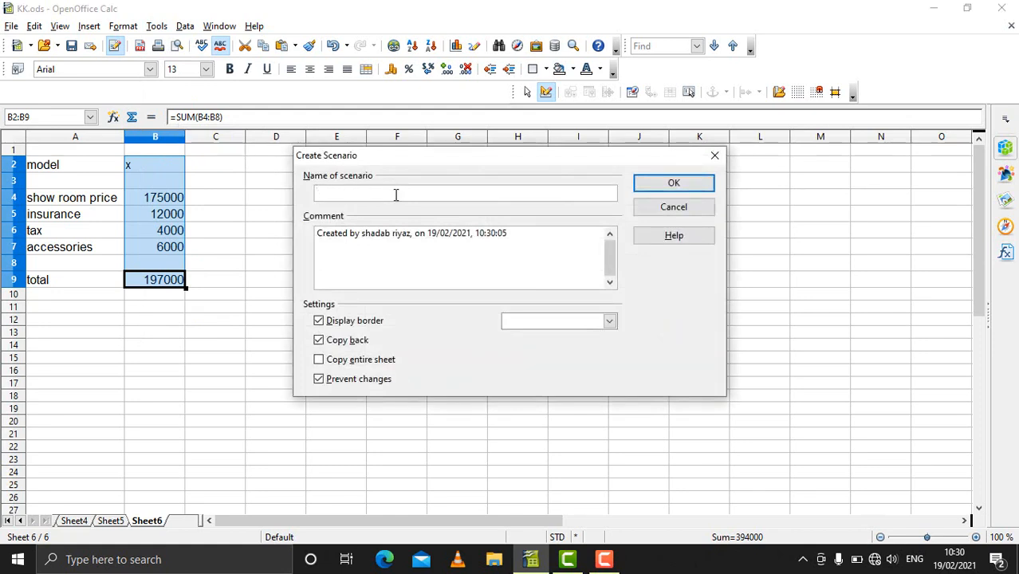
text(x)
Give scenario x an orange border, turn off Copy back, and create the scenario
click(609, 322)
scroll(580, 357, down, 3)
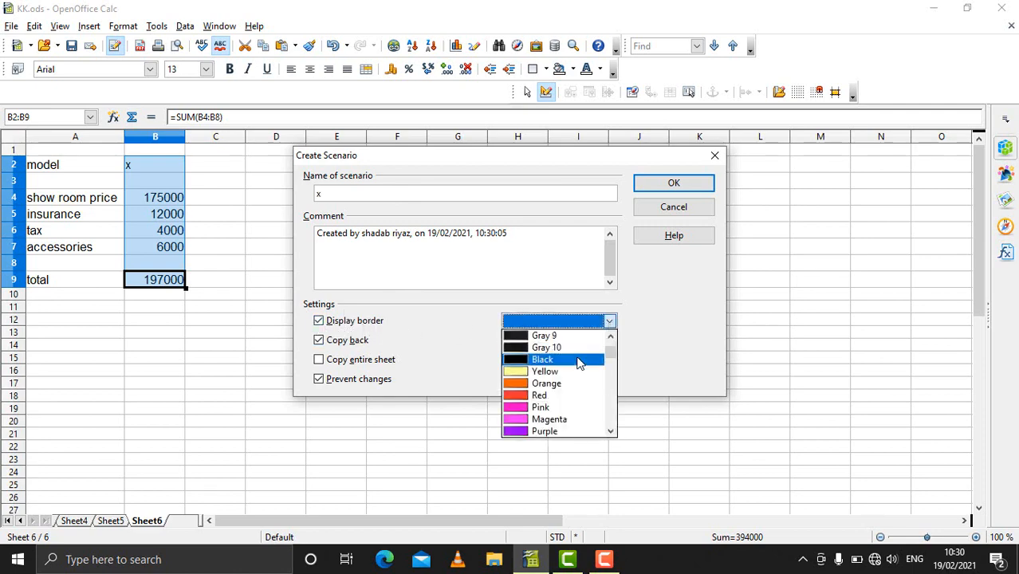
click(528, 384)
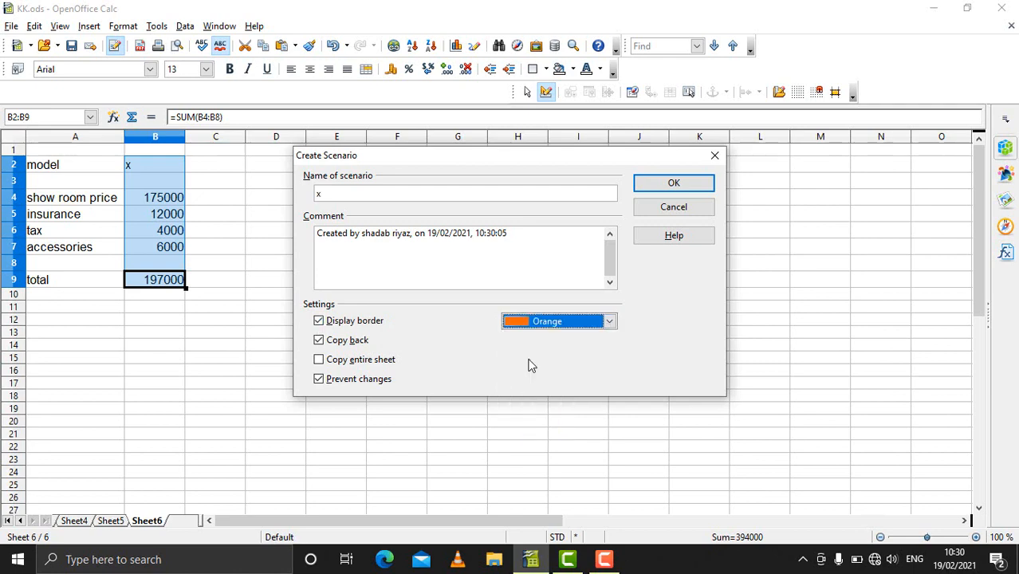
click(322, 345)
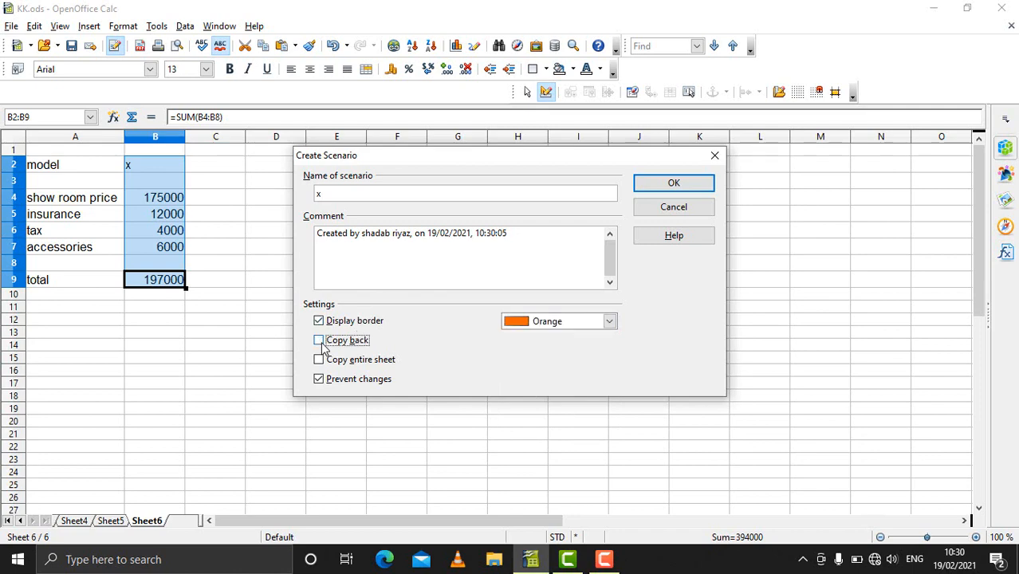
click(666, 185)
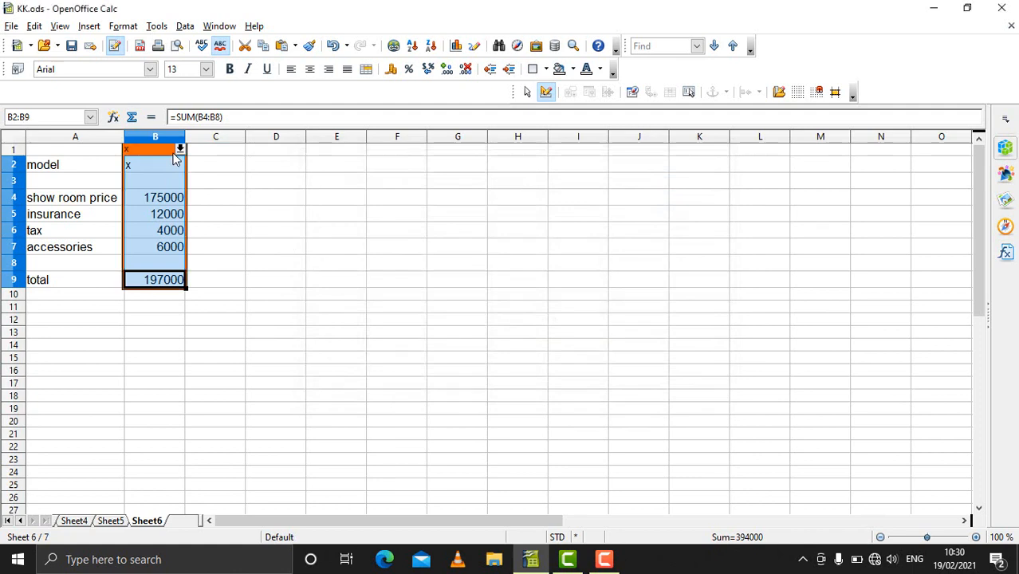
Check which scenarios are available in the scenario list above B2
click(226, 252)
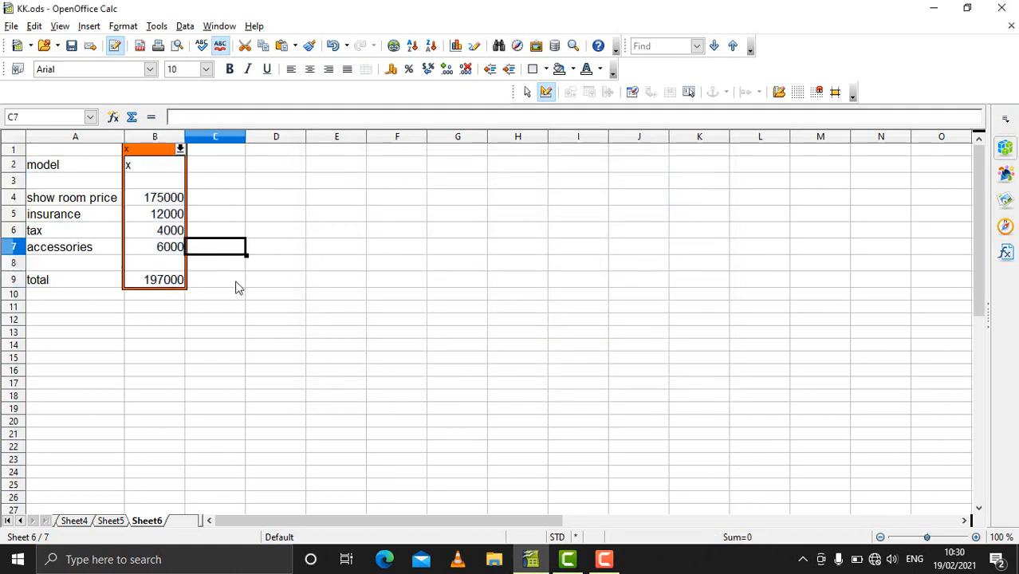
click(180, 151)
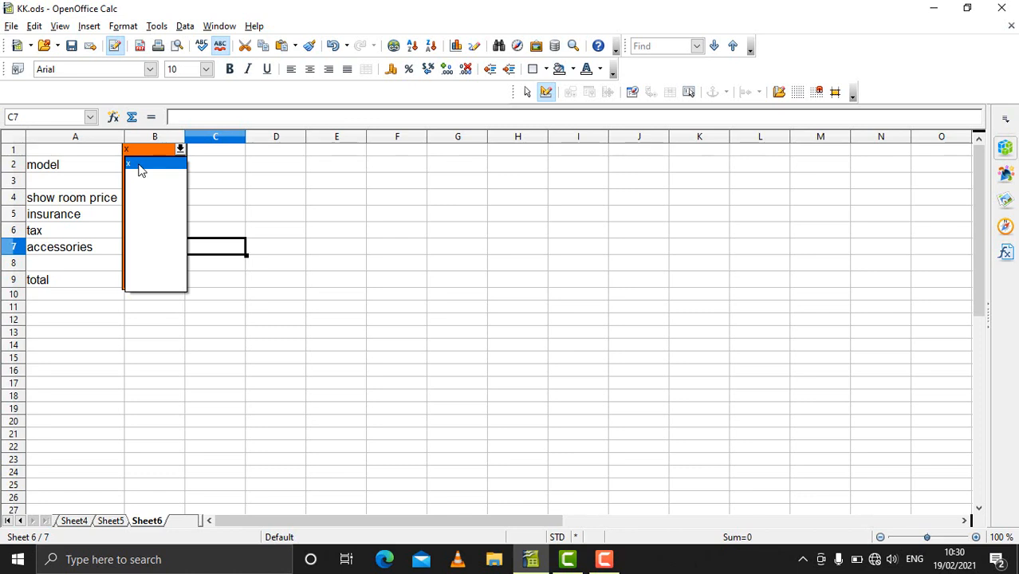
click(257, 181)
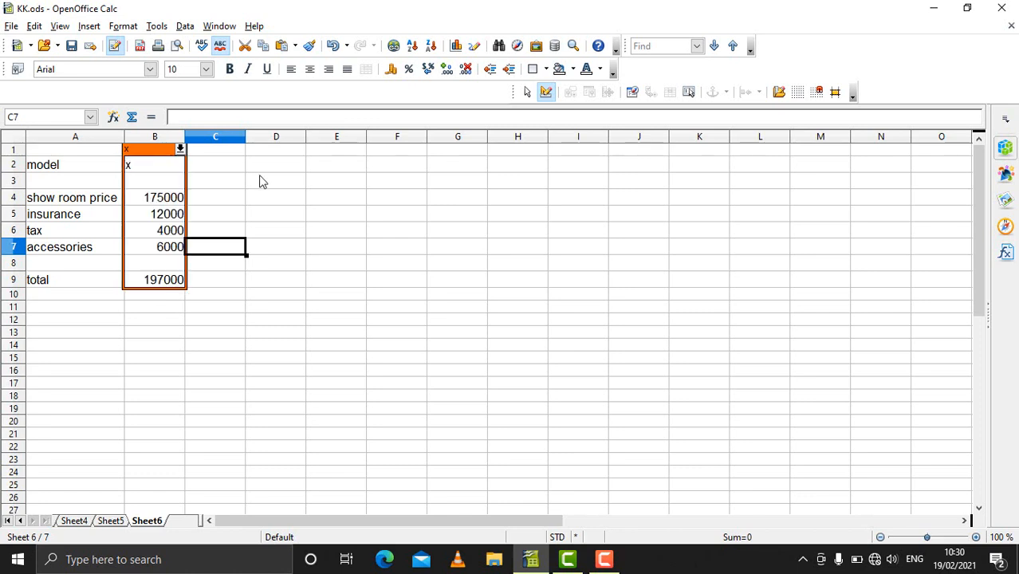
Change the model in B2 to y and the show room price in B4 to 195000
click(157, 171)
double_click(155, 169)
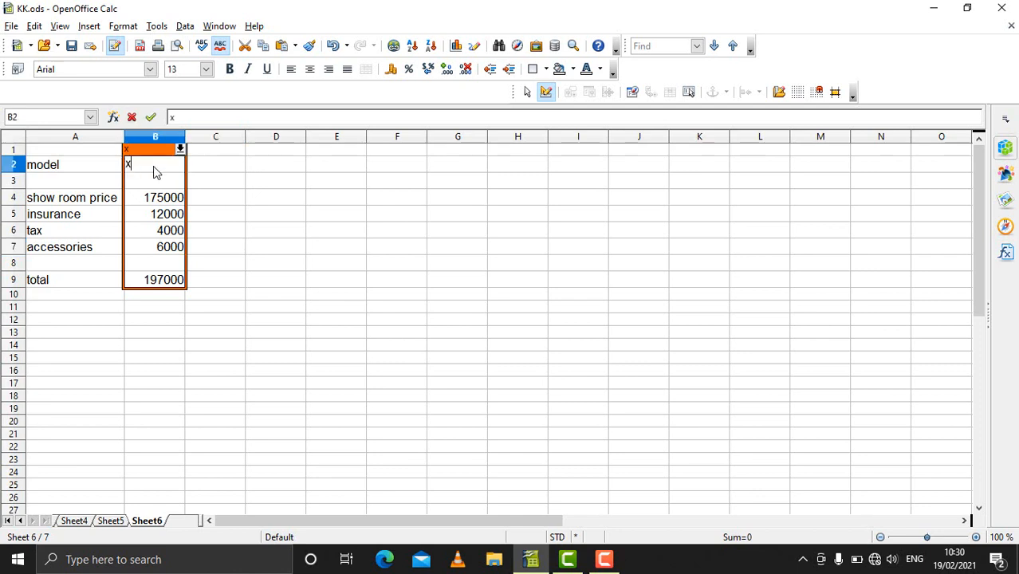
key(BackSpace)
text(y)
click(167, 199)
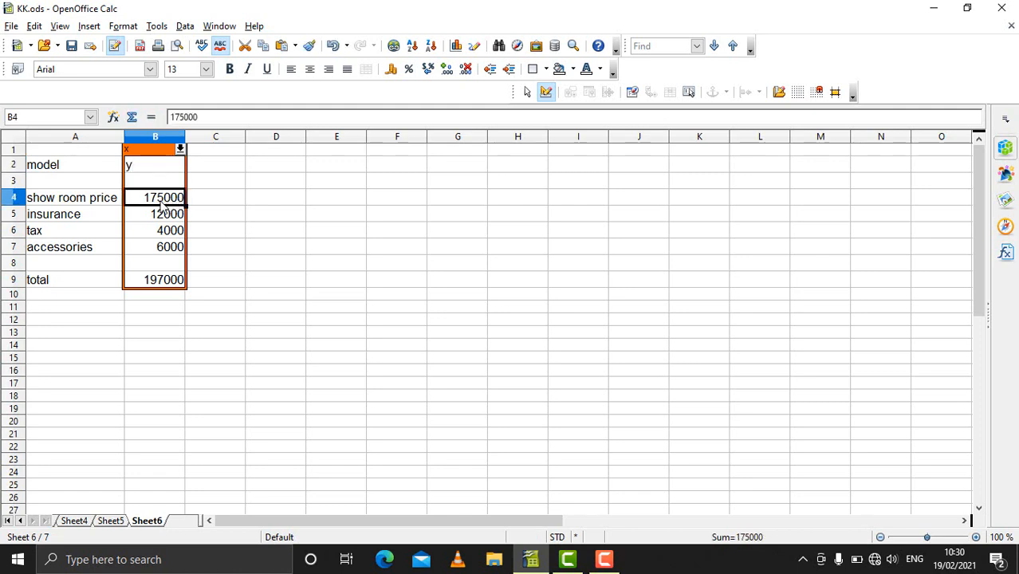
double_click(165, 197)
key(BackSpace)
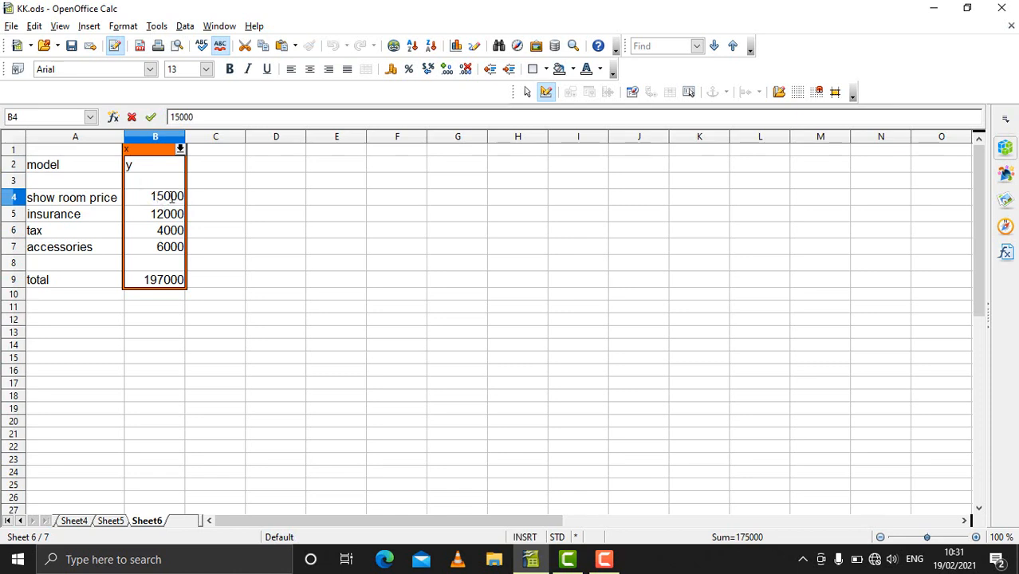
text(9)
Set the insurance in B5 to 13000 and the tax in B6 to 4500
double_click(168, 216)
key(BackSpace)
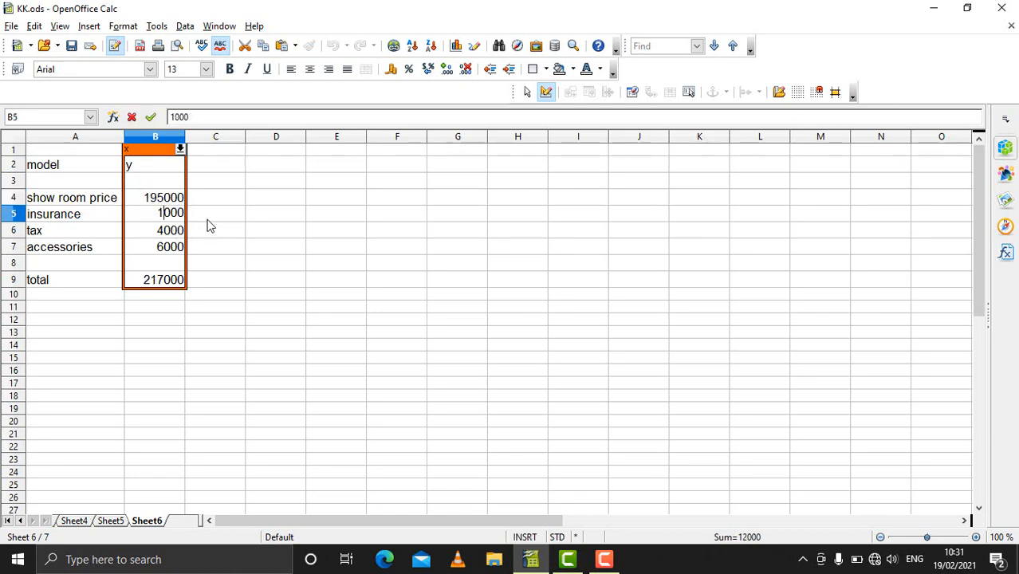
text(3)
double_click(175, 231)
key(BackSpace)
text(5)
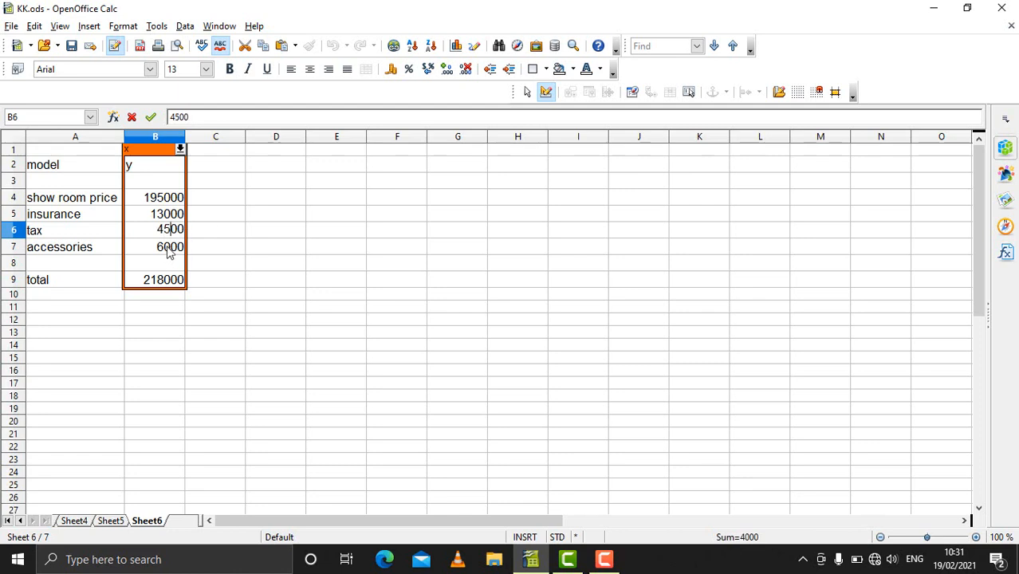
Set the accessories price in B7 to 10000
double_click(171, 252)
key(BackSpace)
key(BackSpace)
text(100)
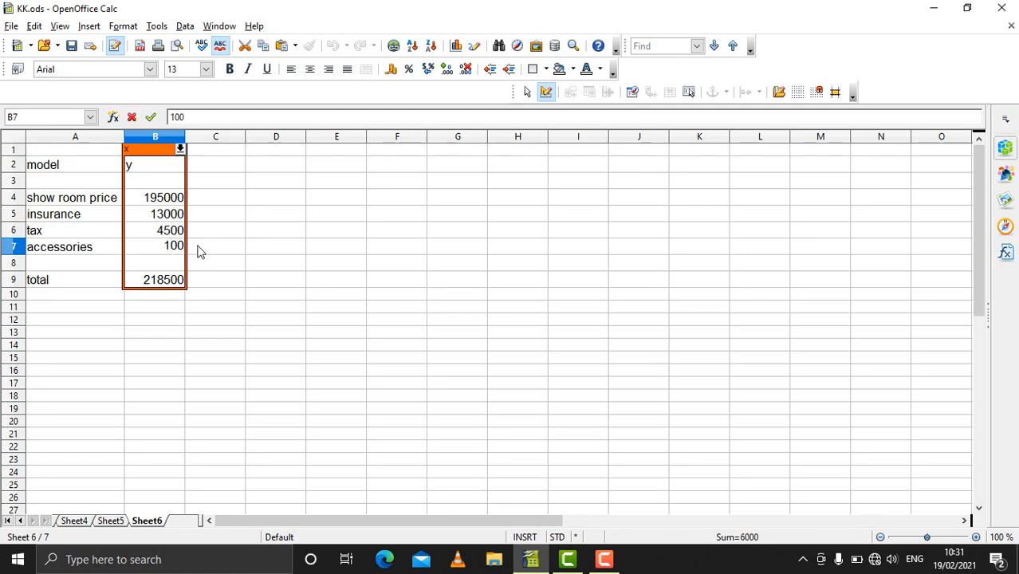
key(Return)
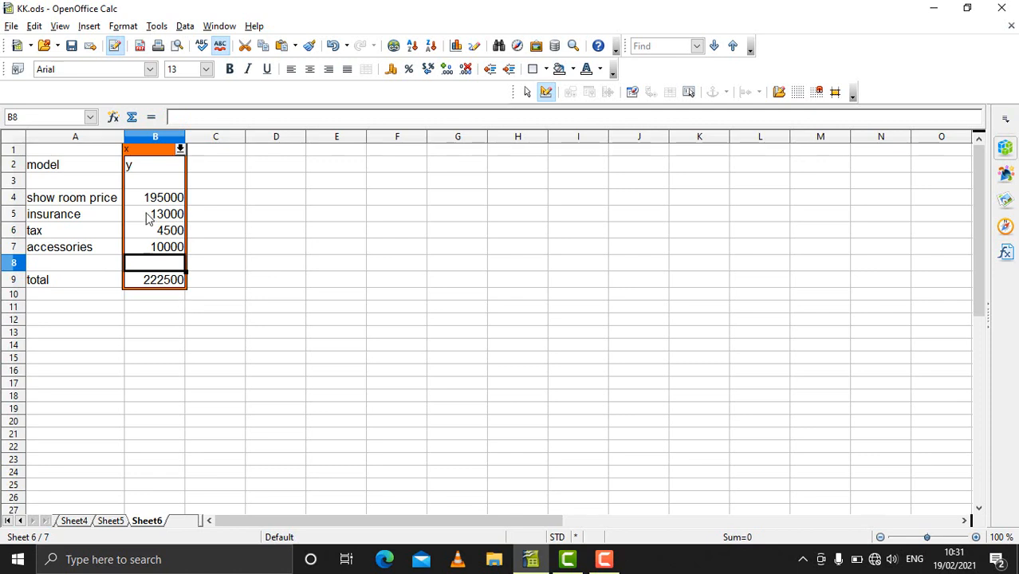
Create a scenario named y for B2:B9 with a red border and Copy back turned off
drag(154, 171, 160, 292)
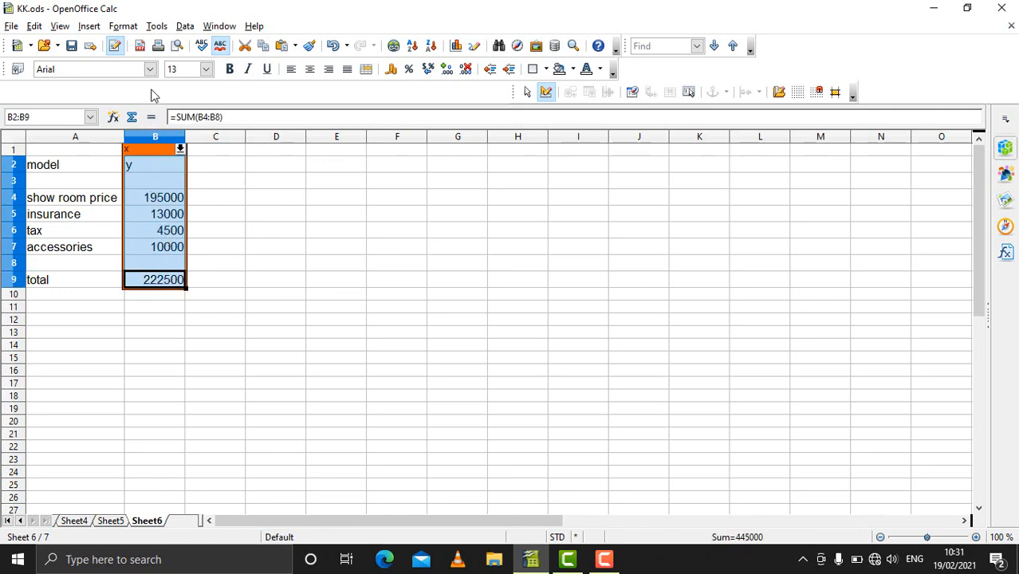
click(157, 26)
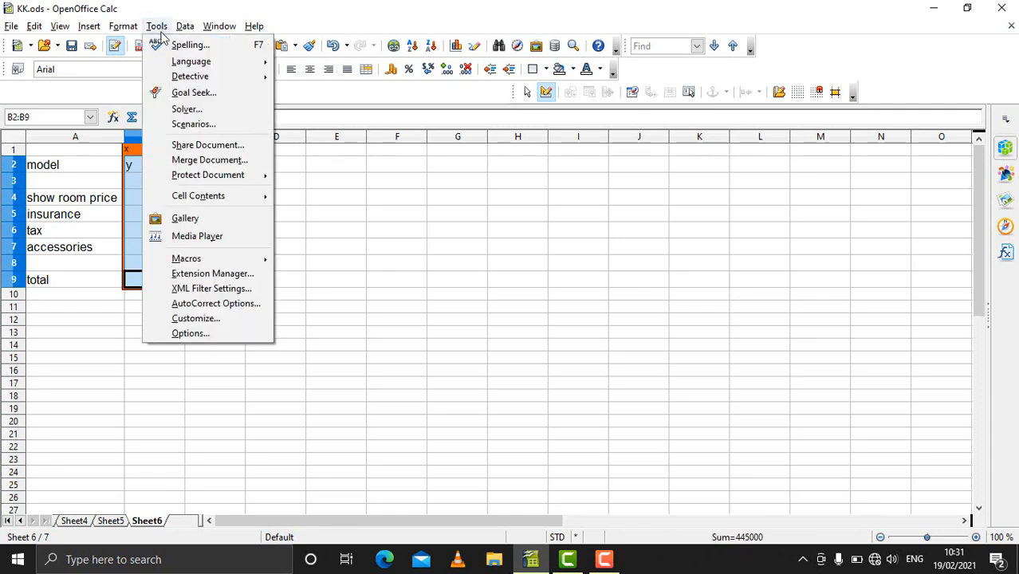
click(182, 124)
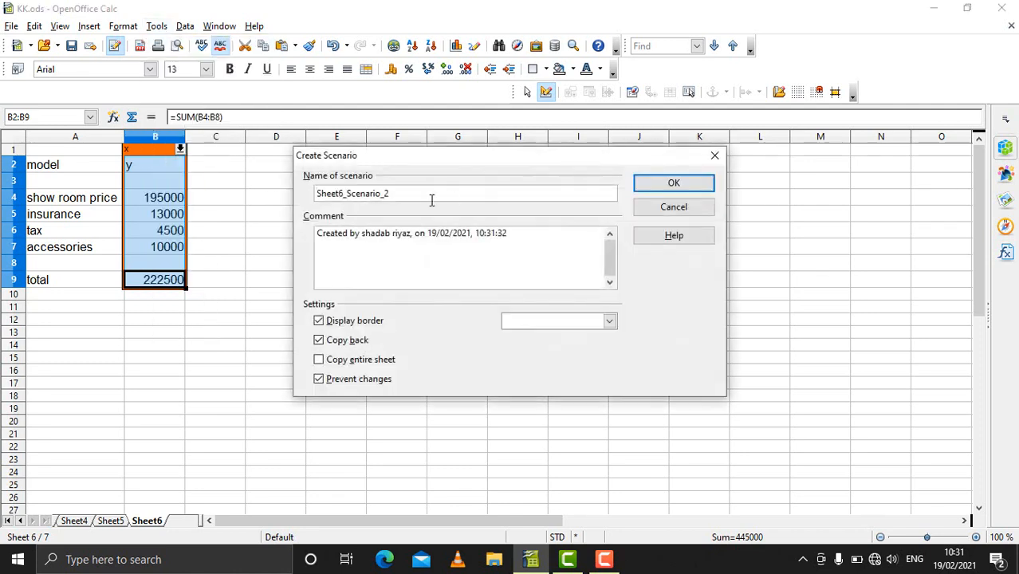
drag(409, 196, 306, 199)
key(BackSpace)
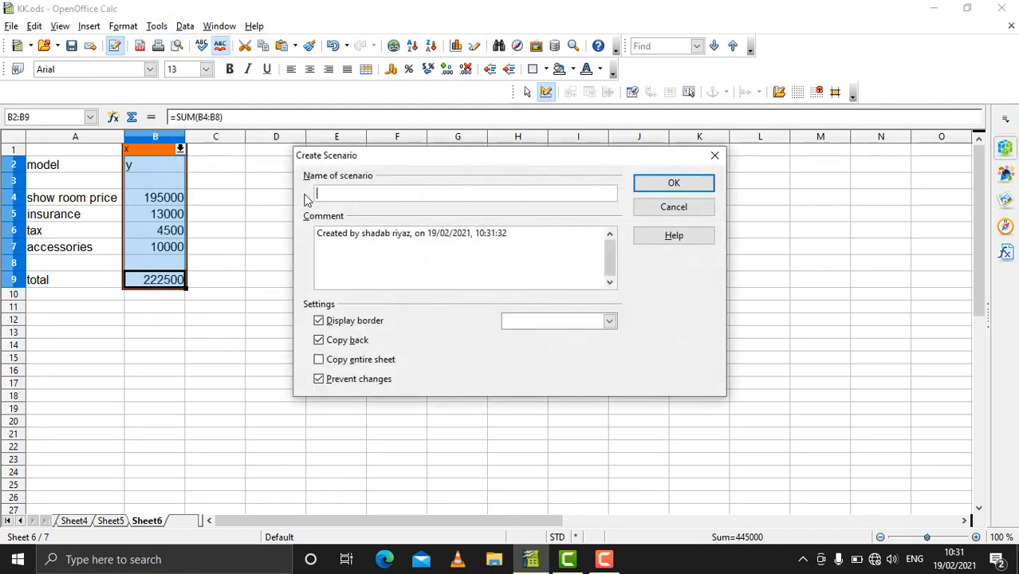
text(y)
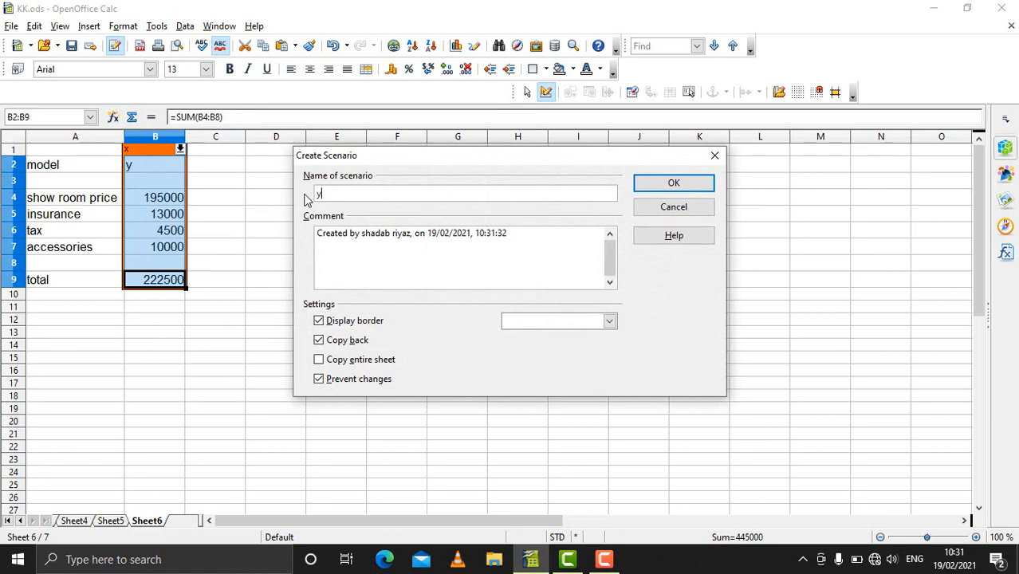
click(319, 341)
click(609, 321)
click(539, 395)
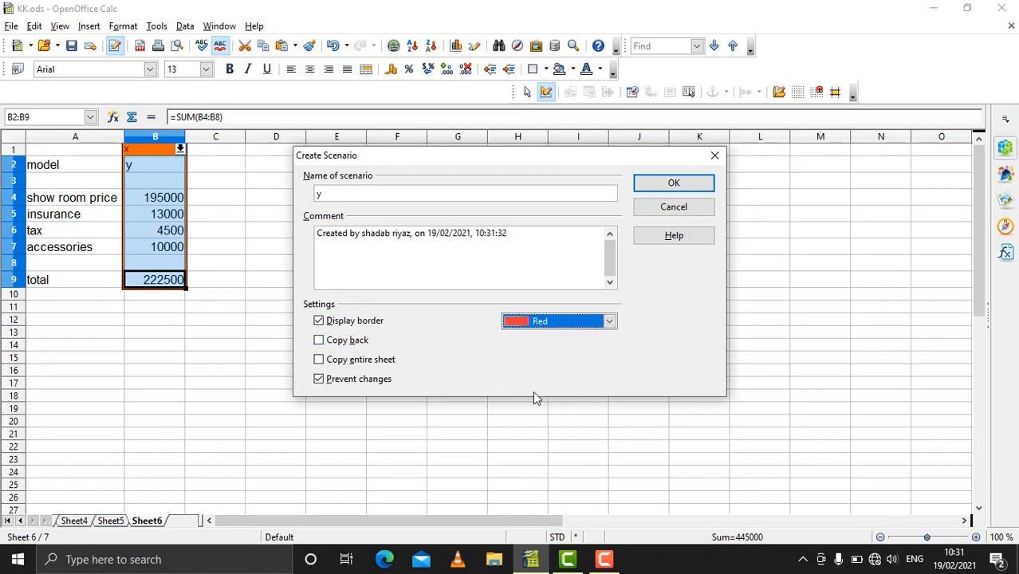
click(659, 191)
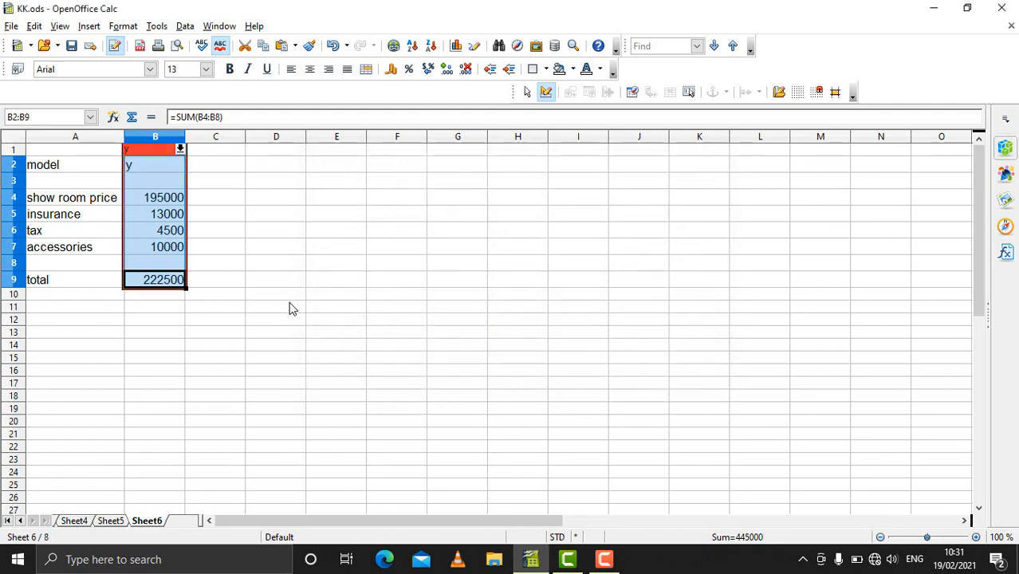
Switch the price breakdown to scenario x and back to scenario y to compare their values
click(180, 150)
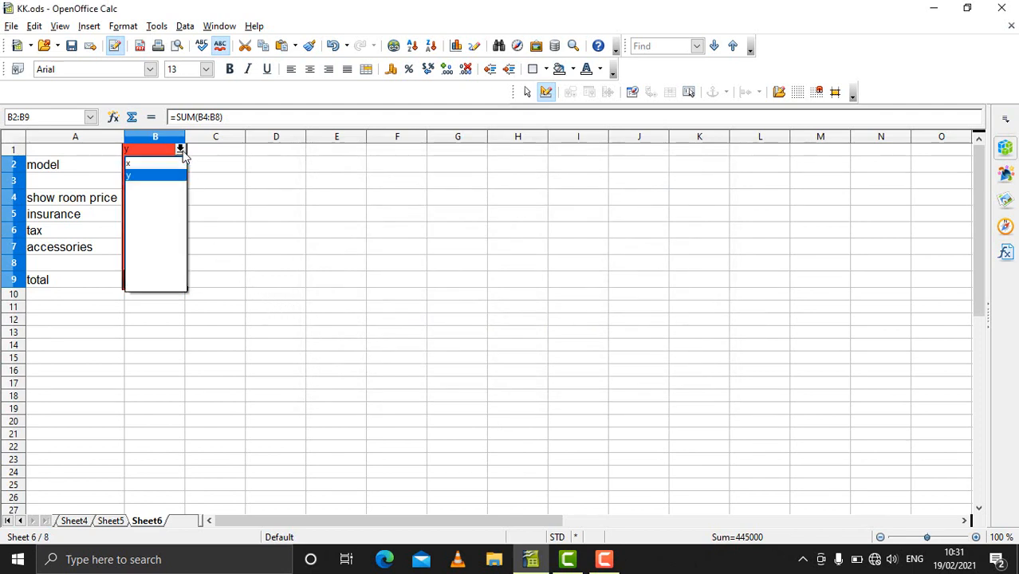
click(139, 164)
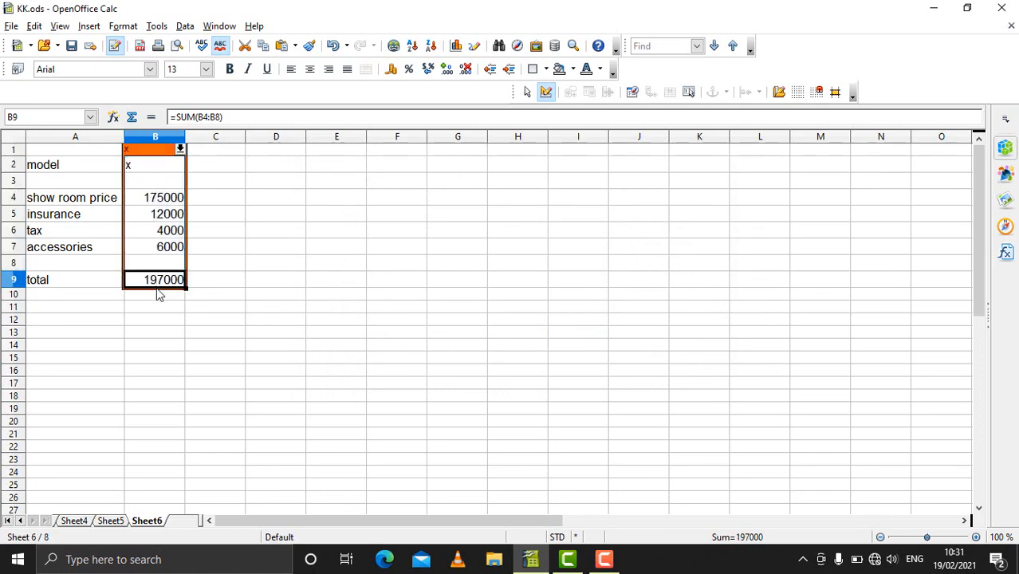
click(181, 150)
click(158, 175)
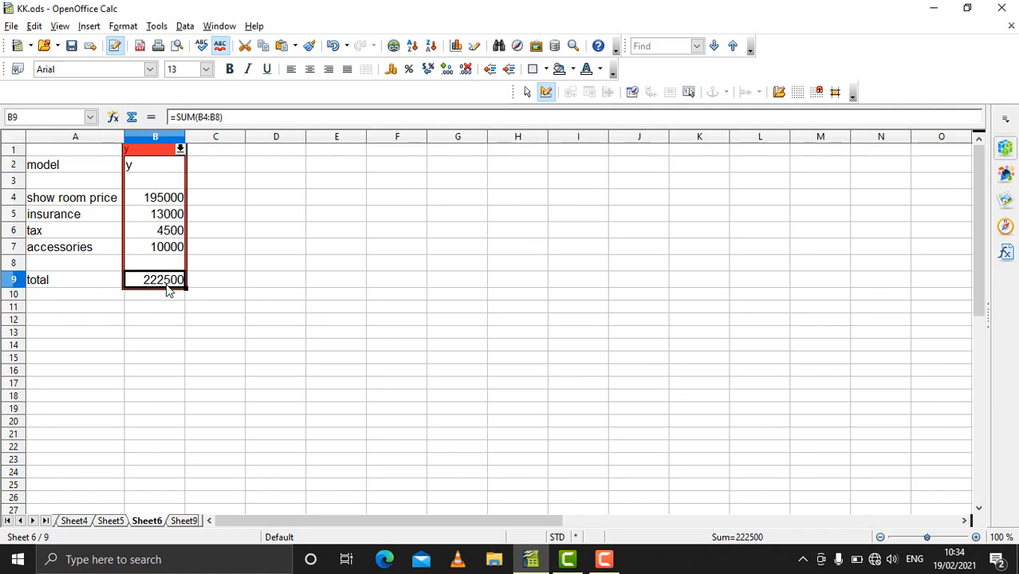
Add a total of the Unit 1 marks in B3:B7 to cell B8 on Sheet1
click(8, 521)
click(82, 521)
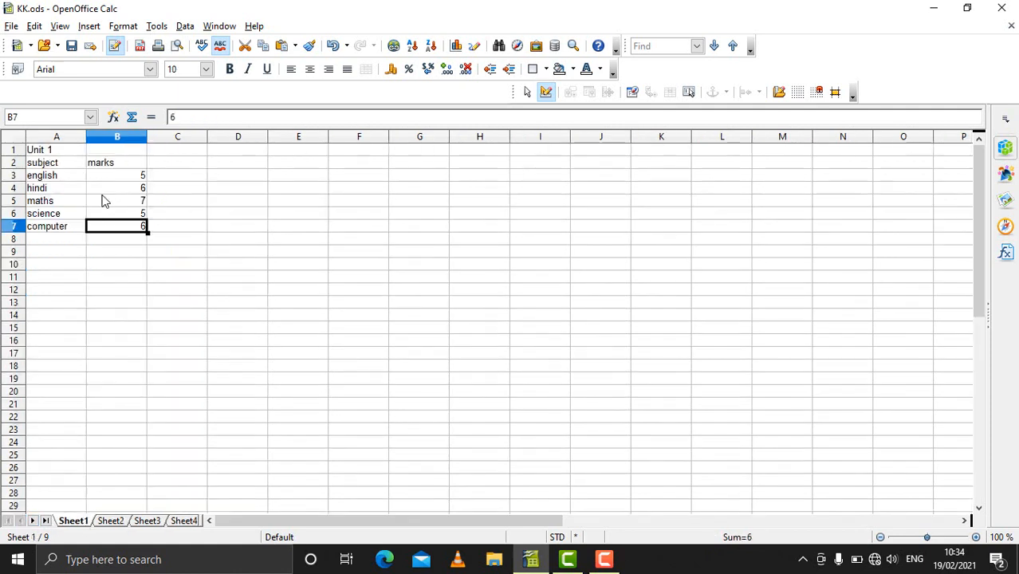
drag(123, 179, 123, 240)
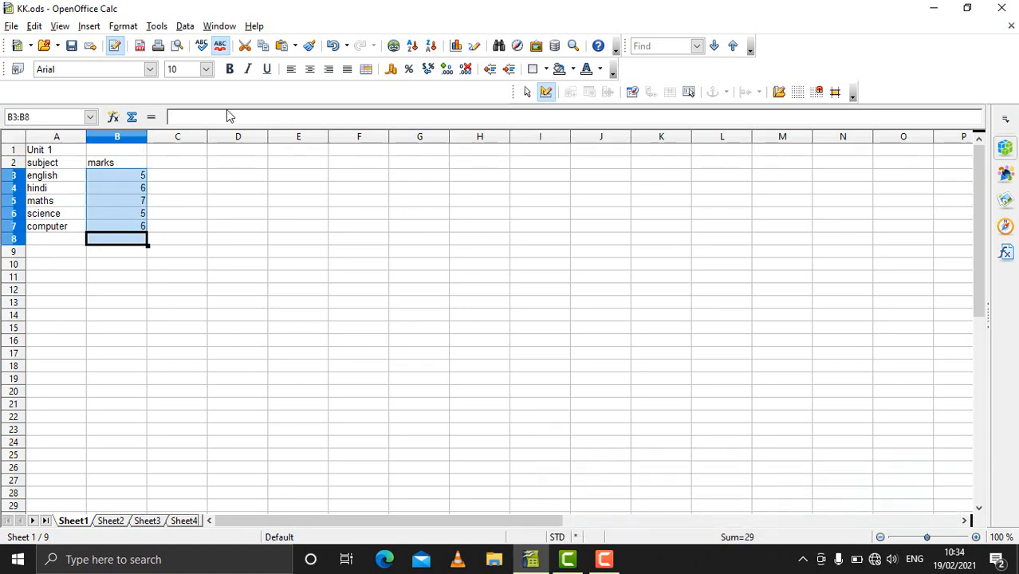
click(132, 117)
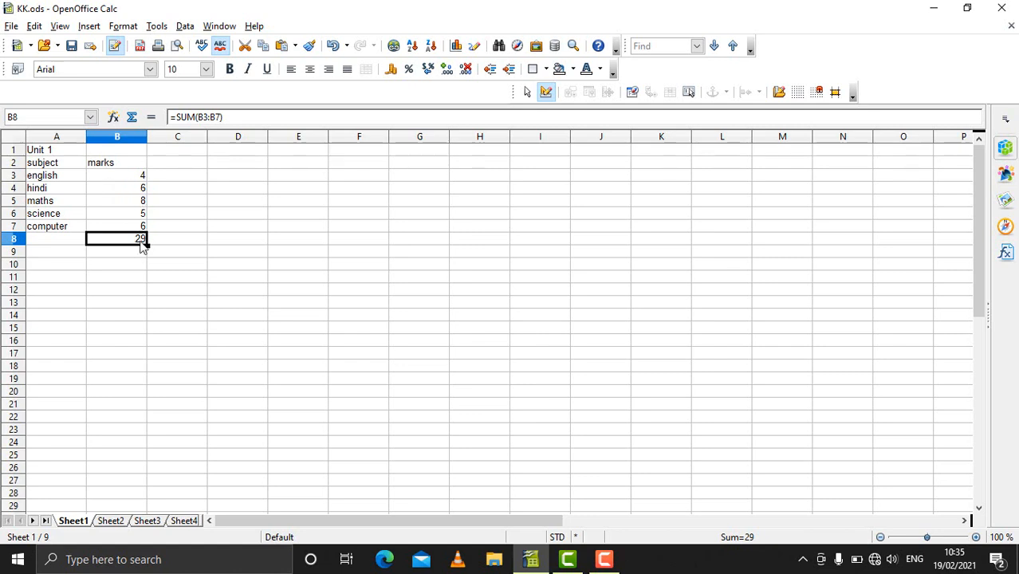
Run Goal Seek on formula cell B8 with target value 35 and variable cell B3, and insert the result
click(156, 27)
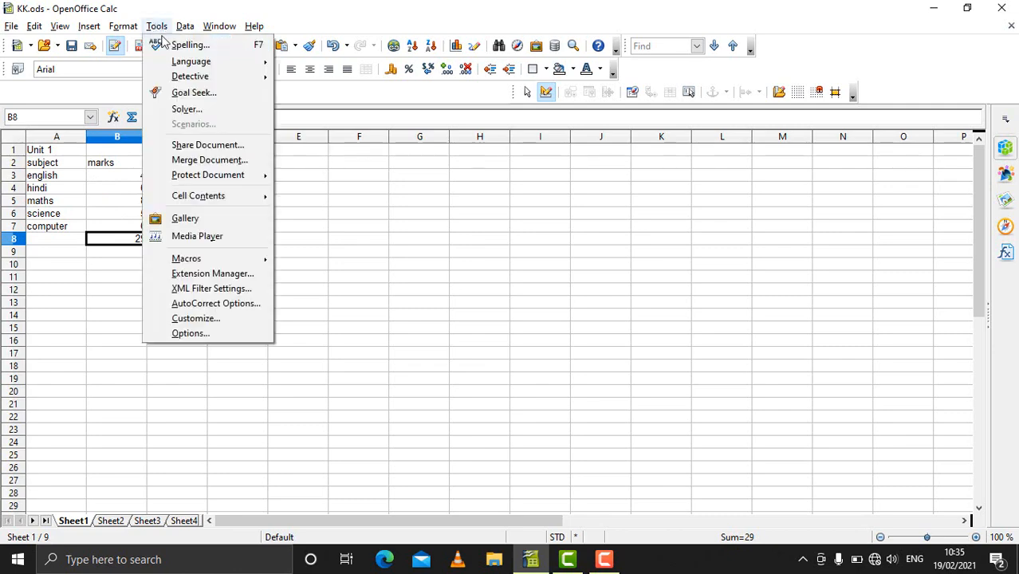
click(192, 92)
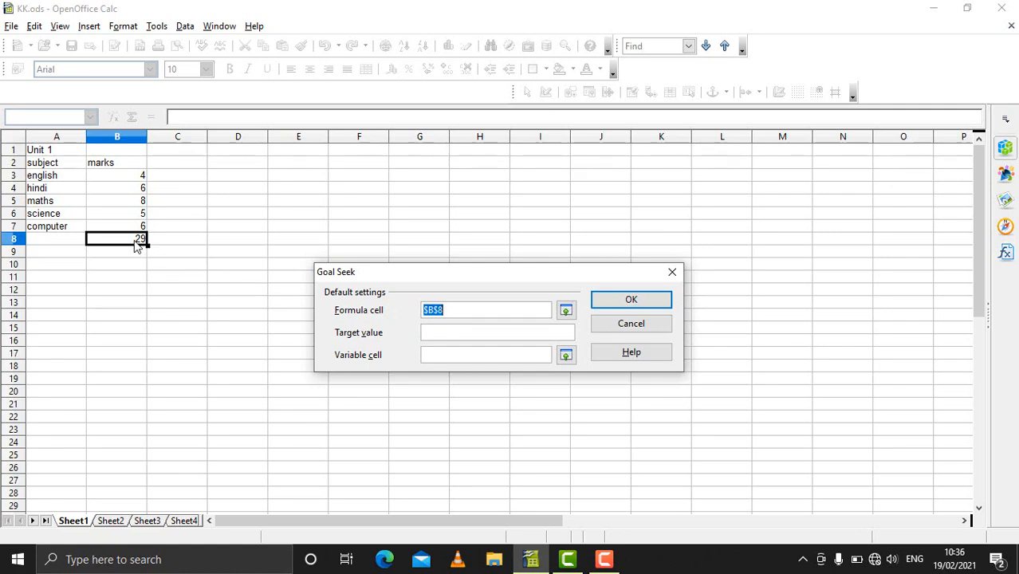
click(440, 331)
text(35)
click(436, 356)
click(129, 181)
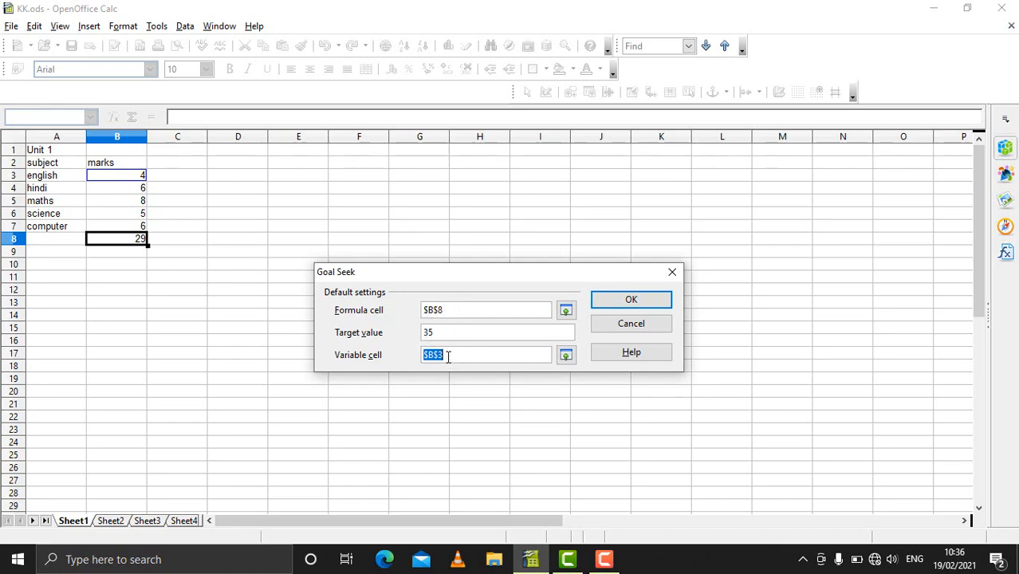
click(606, 306)
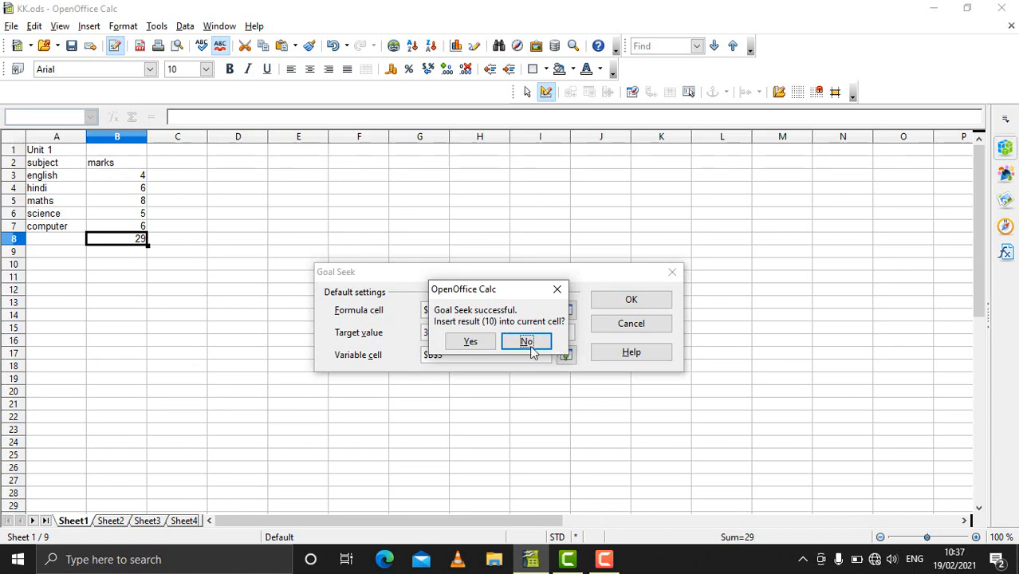
click(471, 343)
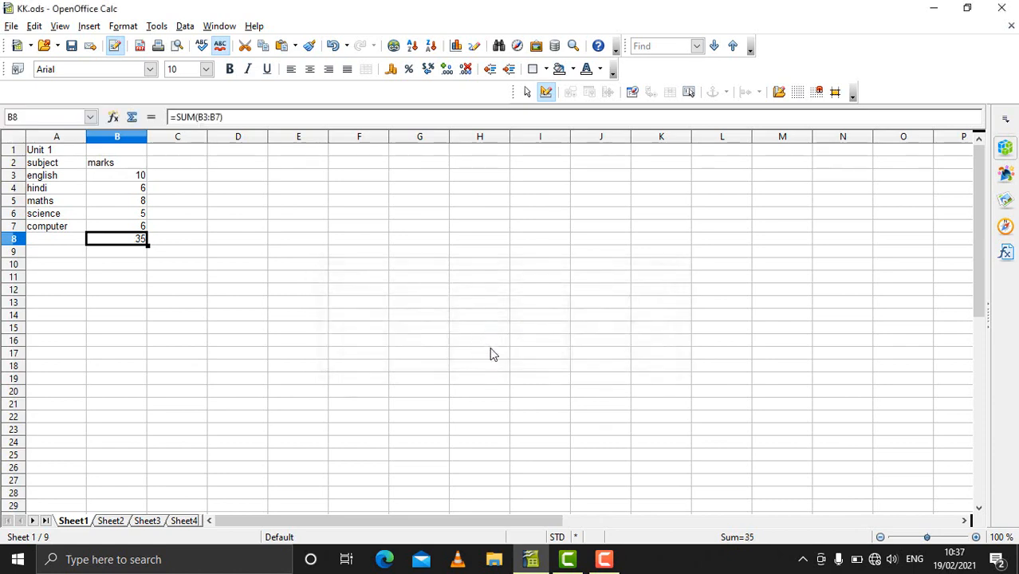